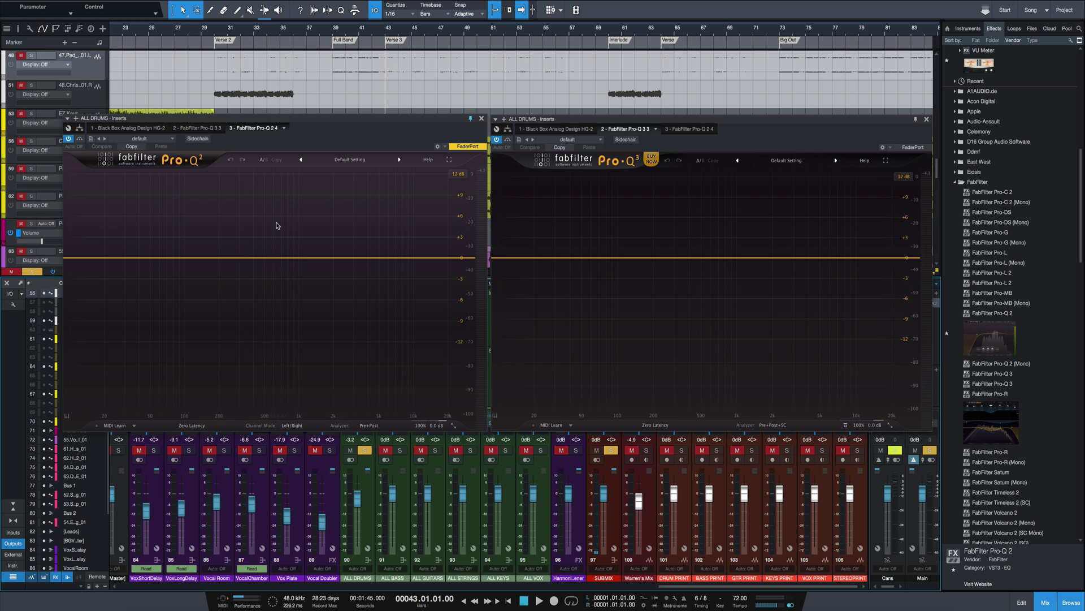
- While listening, add trial bands in Pro-Q 2 (near 181 Hz) and Pro-Q 3, then delete both
{"action": "key", "text": "space"}
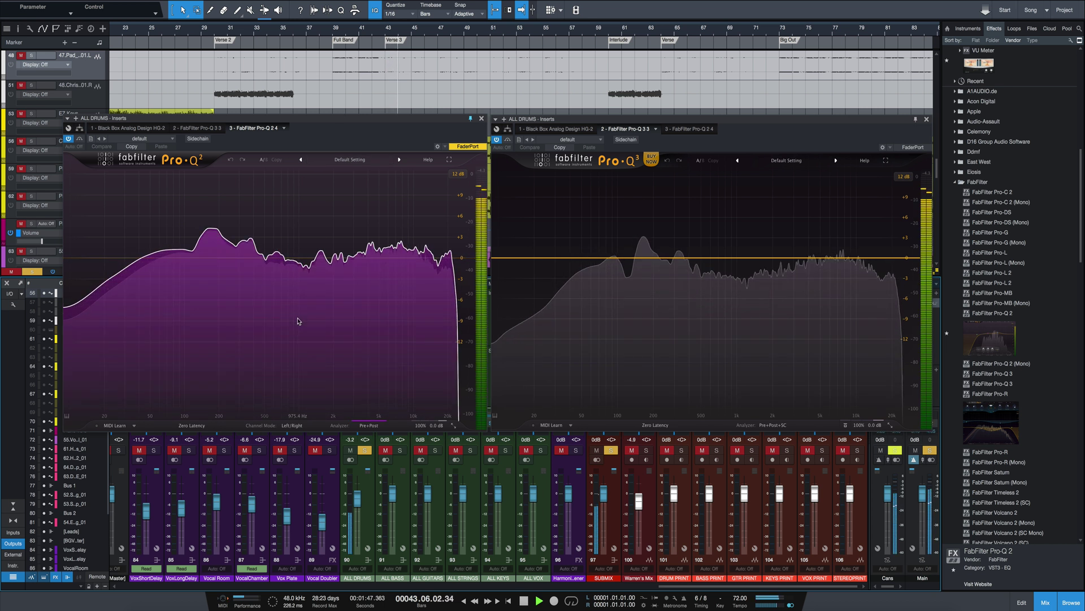
{"action": "left_click", "coordinate": [215, 230]}
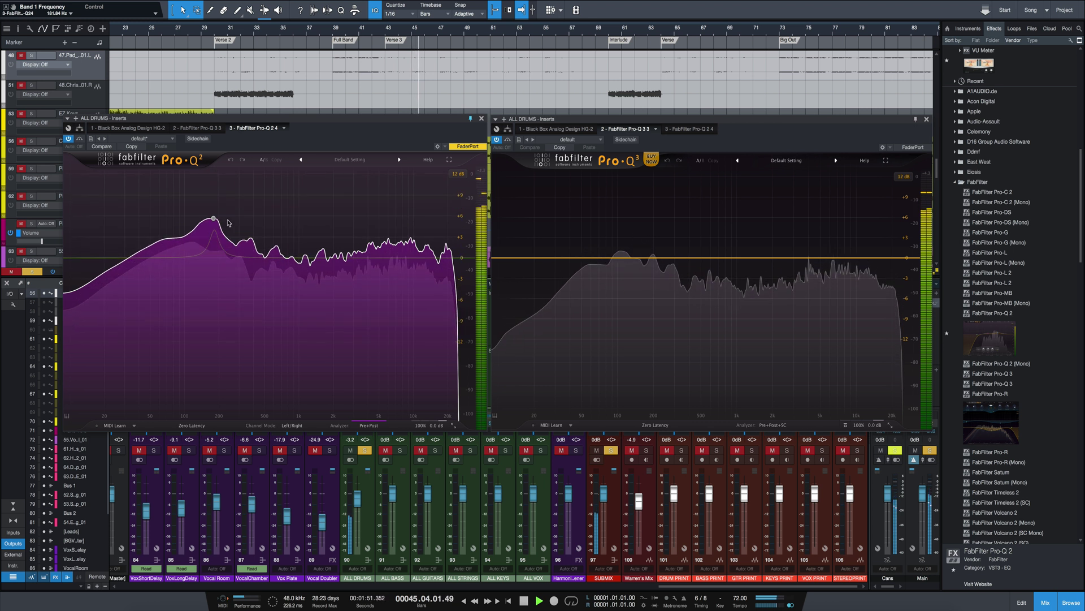
{"action": "left_click_drag", "start_coordinate": [214, 231], "coordinate": [215, 272]}
{"action": "key", "text": "space"}
{"action": "right_click", "coordinate": [214, 273]}
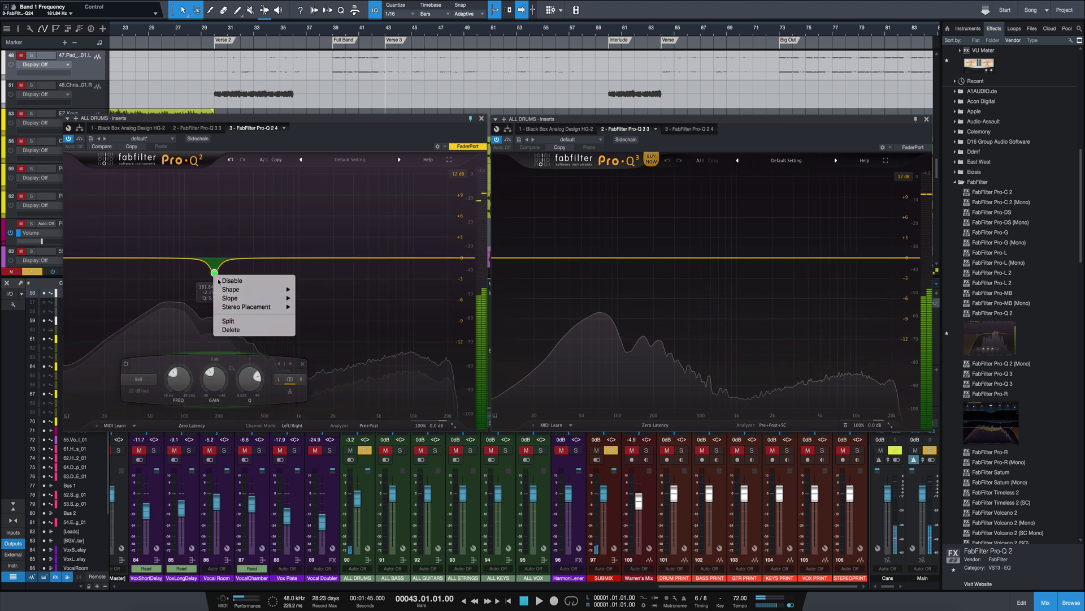
{"action": "left_click", "coordinate": [241, 329]}
{"action": "double_click", "coordinate": [711, 259]}
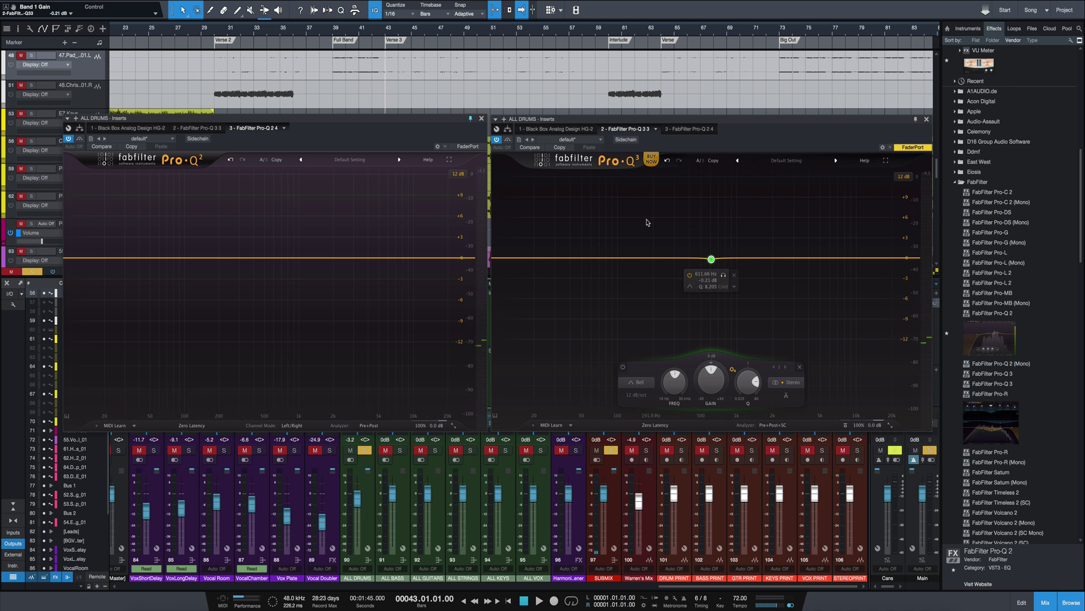
{"action": "right_click", "coordinate": [711, 259]}
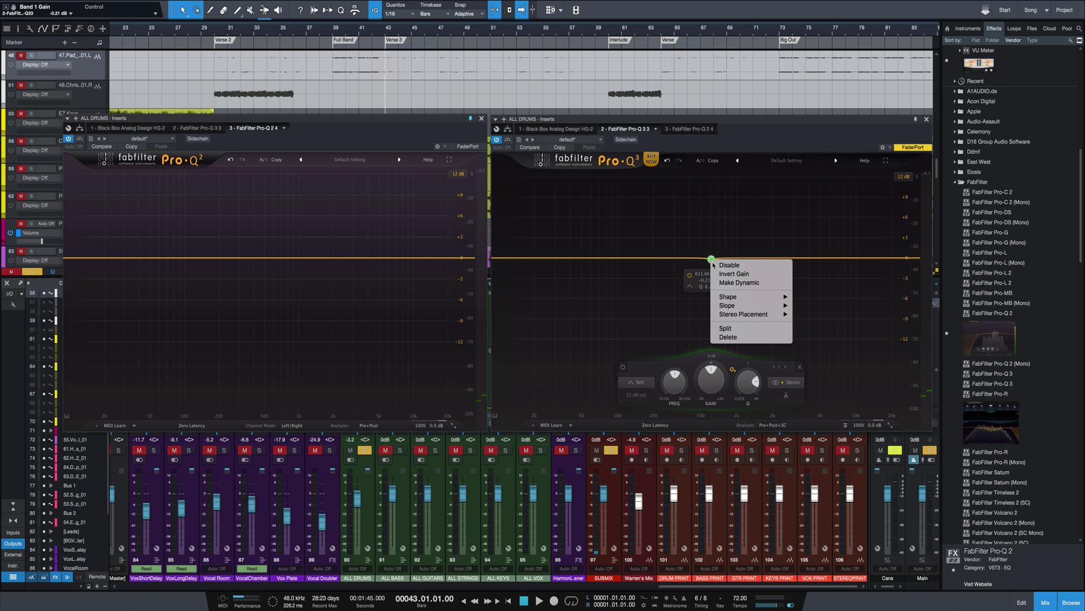
{"action": "left_click", "coordinate": [751, 337]}
- Notch Pro-Q 3 by 3.94 dB at 167.57 Hz and dip Pro-Q 2 by 4.25 dB at 56 Hz
{"action": "key", "text": "space"}
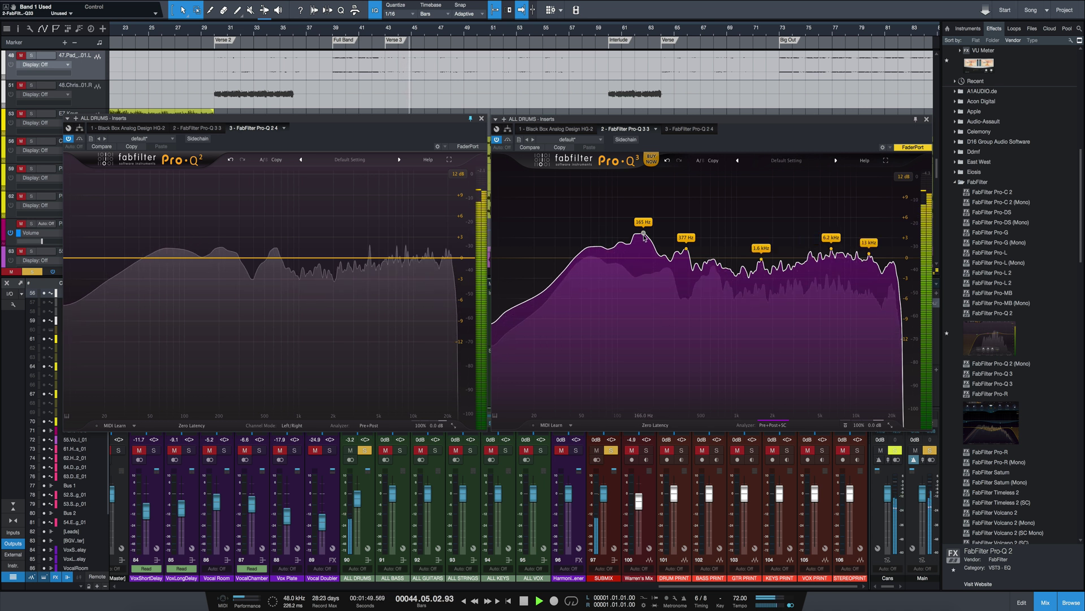
{"action": "left_click_drag", "start_coordinate": [644, 244], "coordinate": [643, 277]}
{"action": "key", "text": "space"}
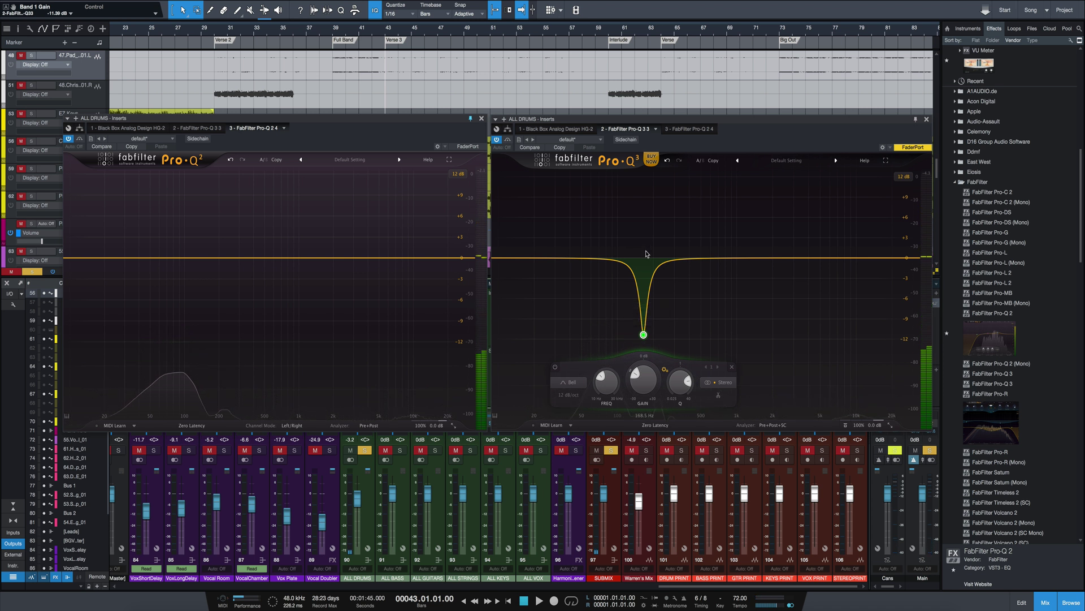
{"action": "mouse_move", "coordinate": [639, 243]}
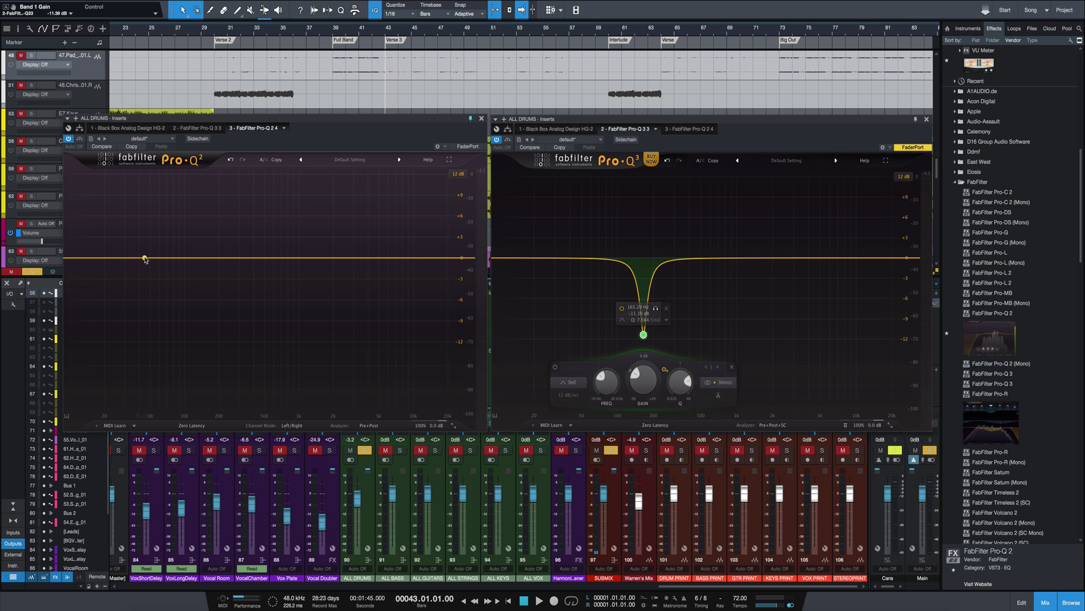
{"action": "left_click_drag", "start_coordinate": [145, 258], "coordinate": [156, 288]}
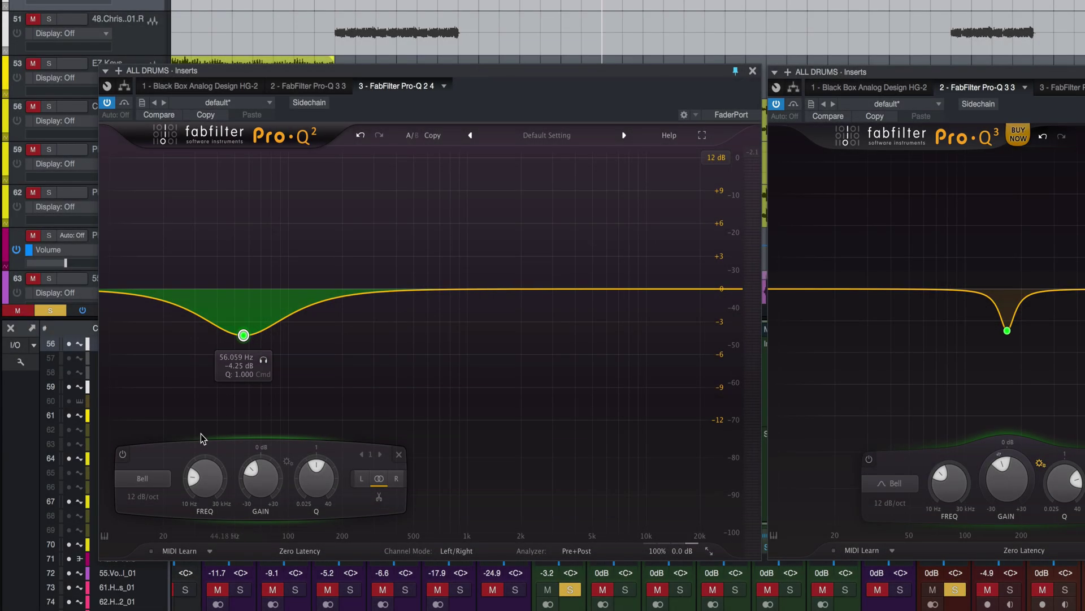
- Keep the Pro-Q 2 56 Hz dip as a Bell with a 12 dB/oct slope
{"action": "left_click", "coordinate": [144, 480]}
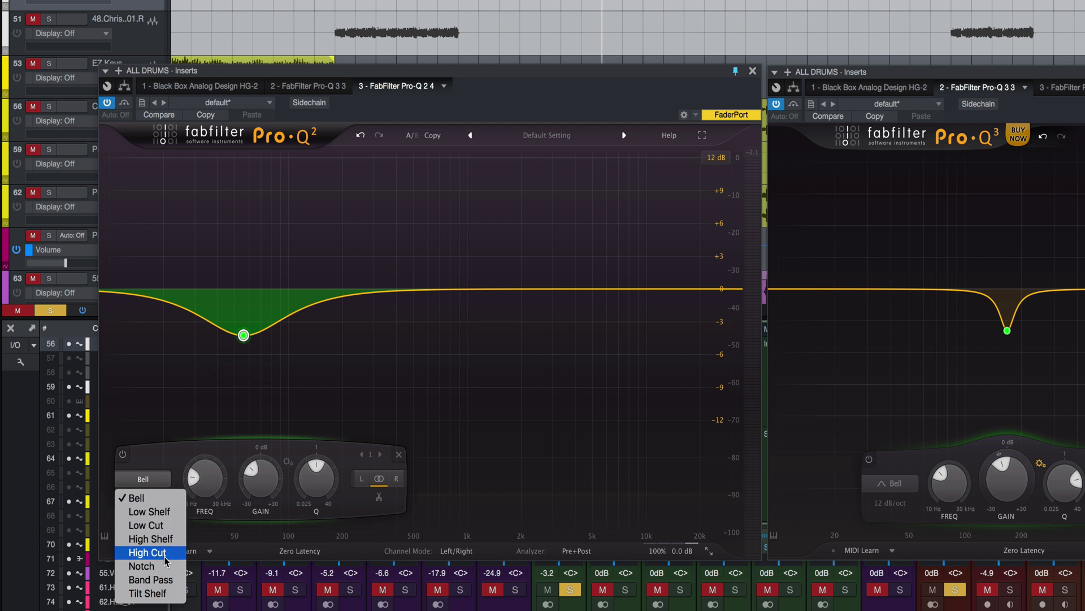
{"action": "left_click", "coordinate": [170, 474]}
{"action": "left_click", "coordinate": [145, 498]}
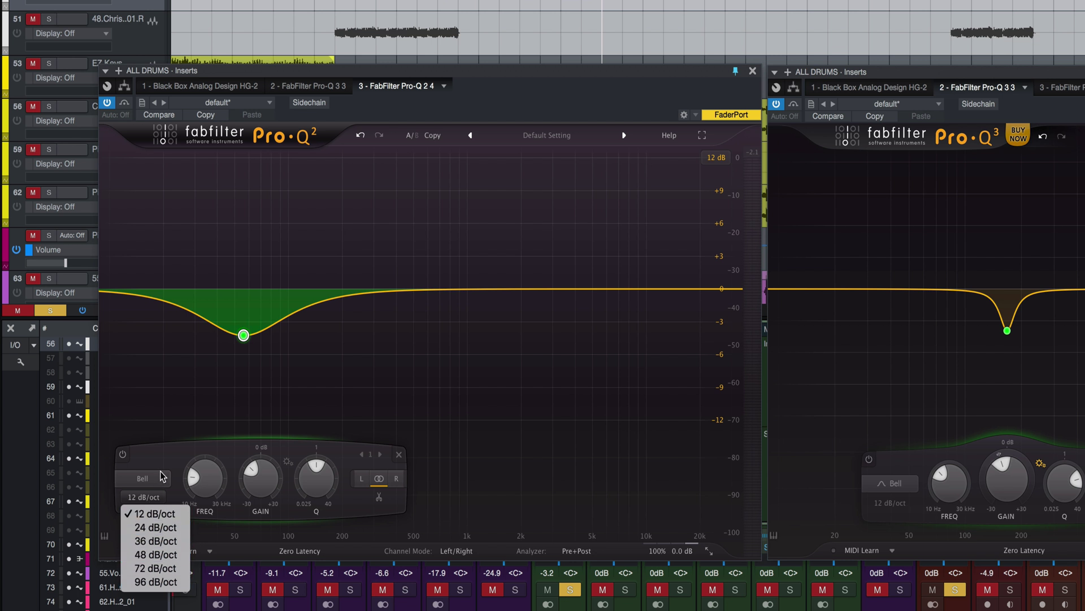
{"action": "left_click", "coordinate": [163, 477]}
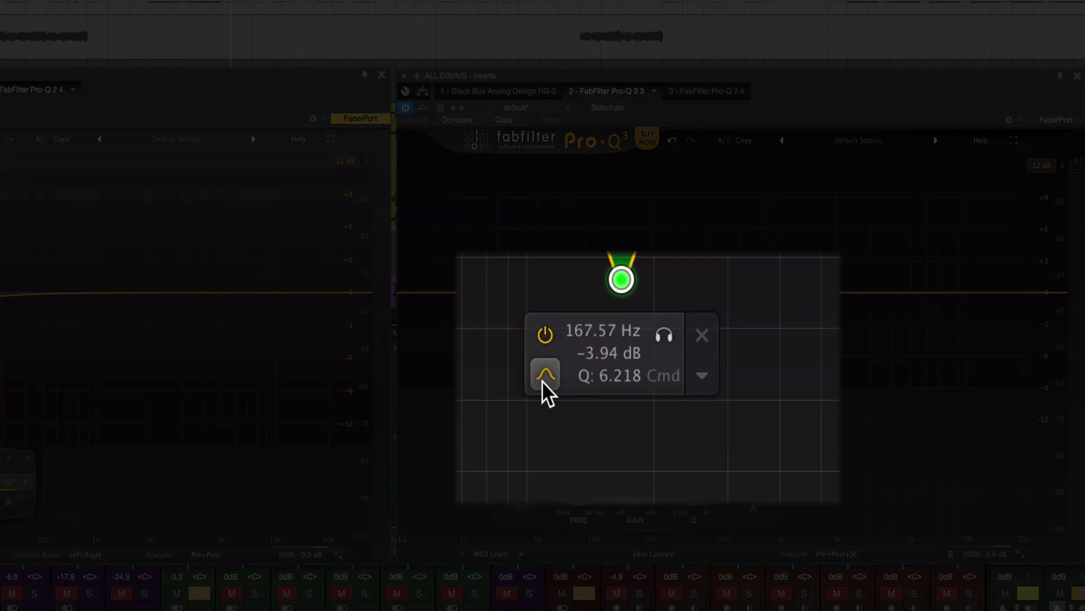
- Inspect the Pro-Q 3 notch's shape and band options unchanged, then flatten it to about −0.48 dB at 168.64 Hz
{"action": "left_click", "coordinate": [603, 377]}
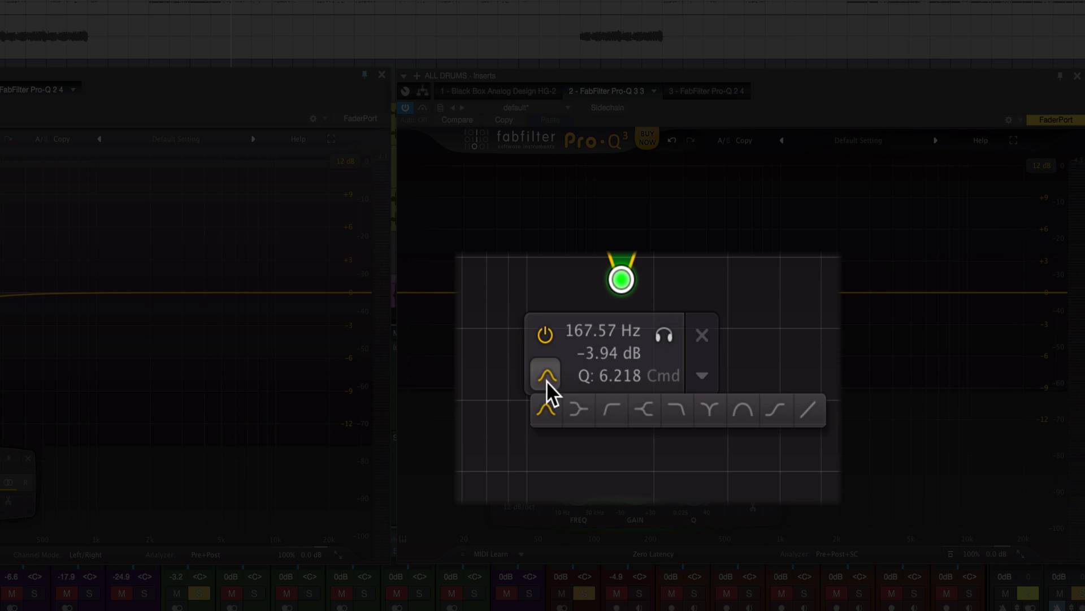
{"action": "left_click", "coordinate": [545, 379]}
{"action": "left_click", "coordinate": [703, 378]}
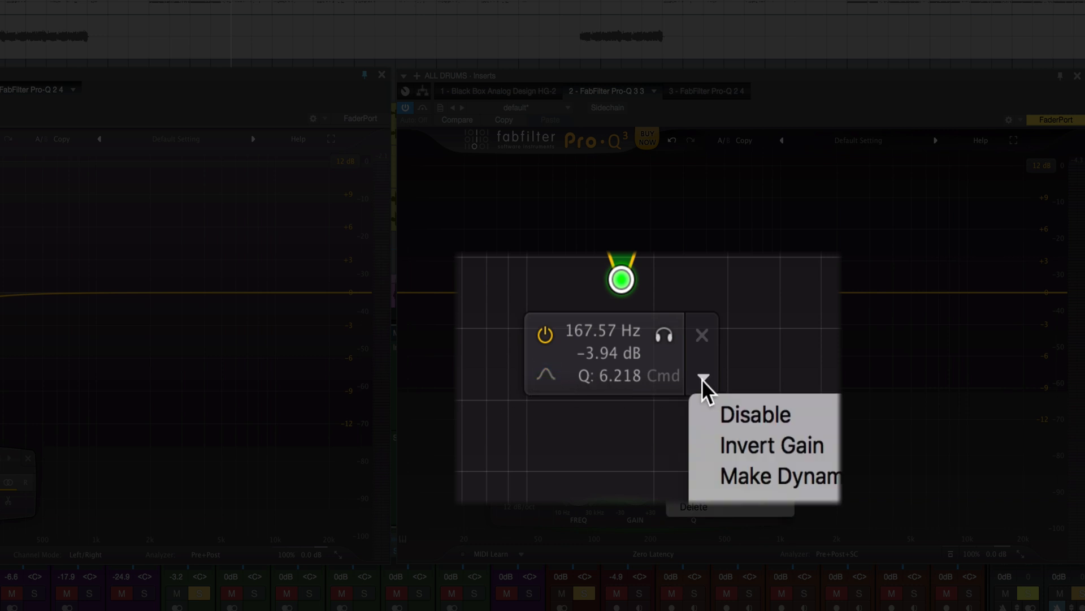
{"action": "left_click", "coordinate": [703, 380]}
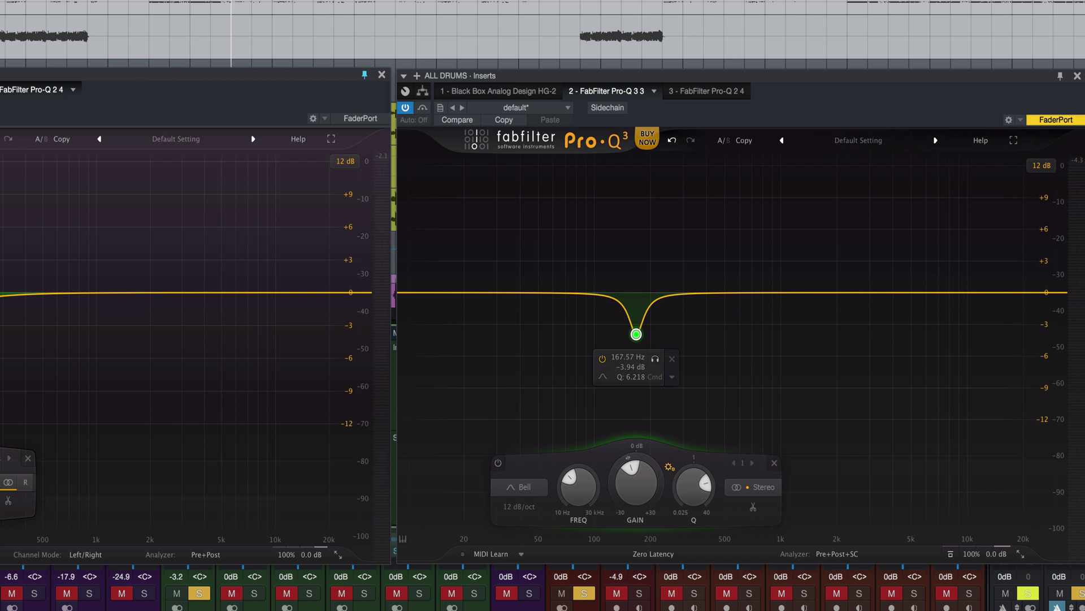
{"action": "left_click", "coordinate": [673, 378]}
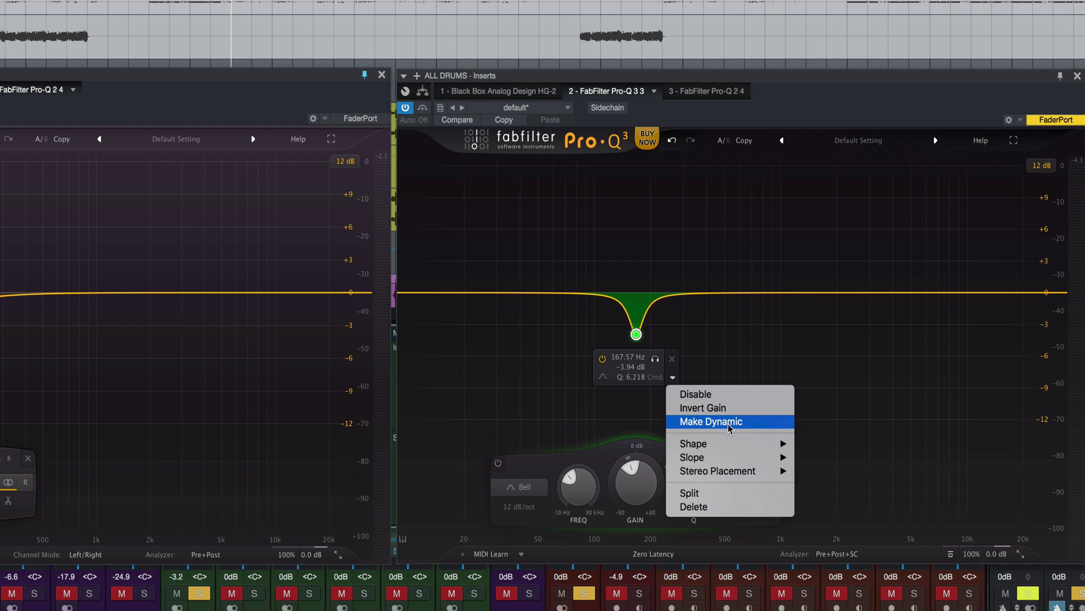
{"action": "mouse_move", "coordinate": [715, 447]}
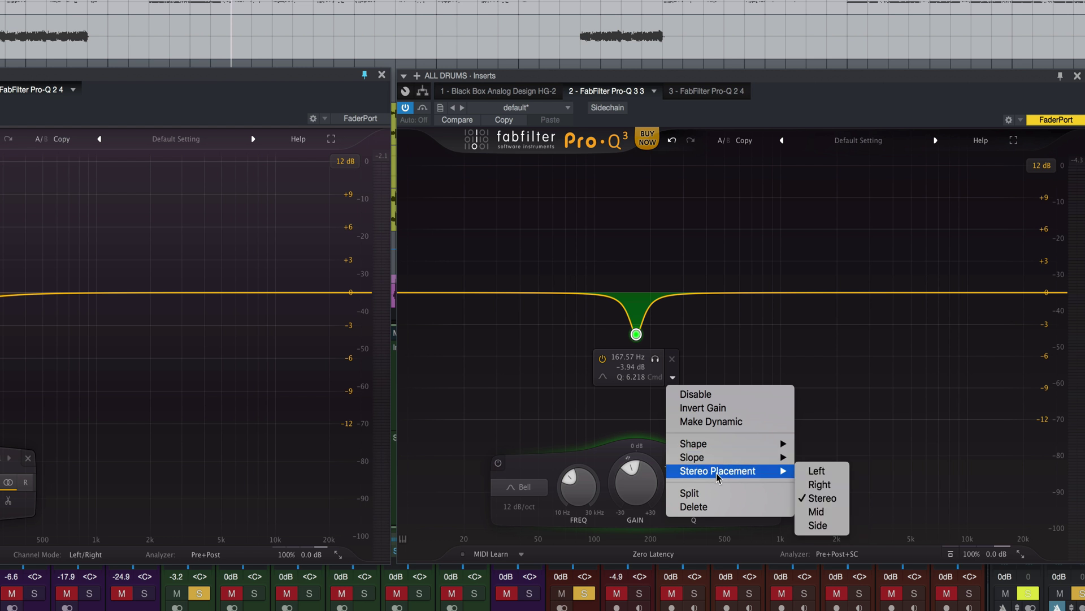
{"action": "left_click", "coordinate": [662, 377]}
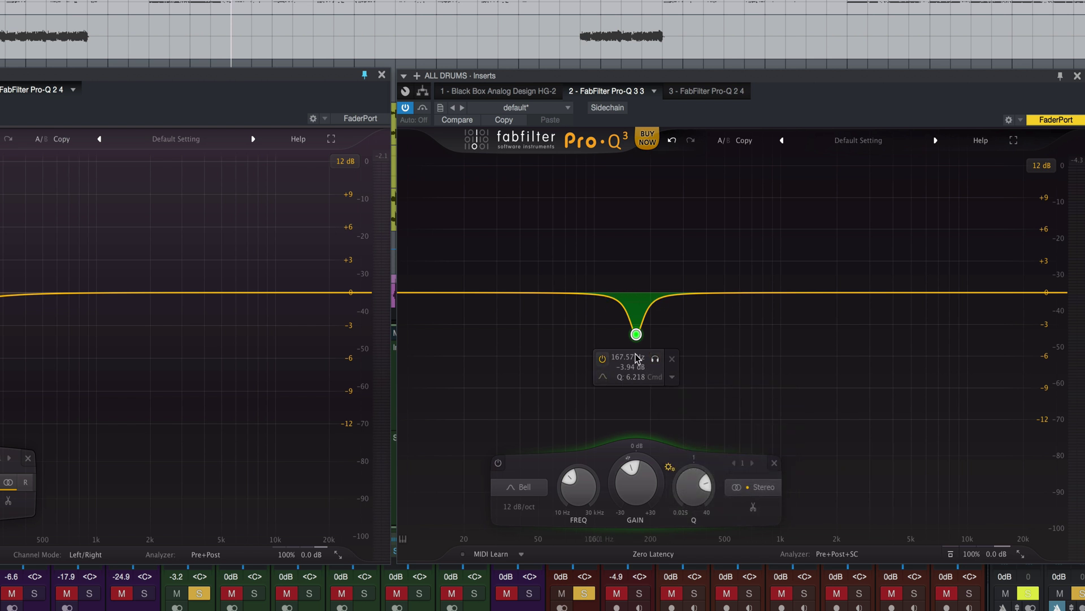
{"action": "mouse_move", "coordinate": [639, 334]}
{"action": "left_mouse_down"}
{"action": "mouse_move", "coordinate": [635, 294]}
{"action": "mouse_move", "coordinate": [638, 349]}
{"action": "left_mouse_up"}
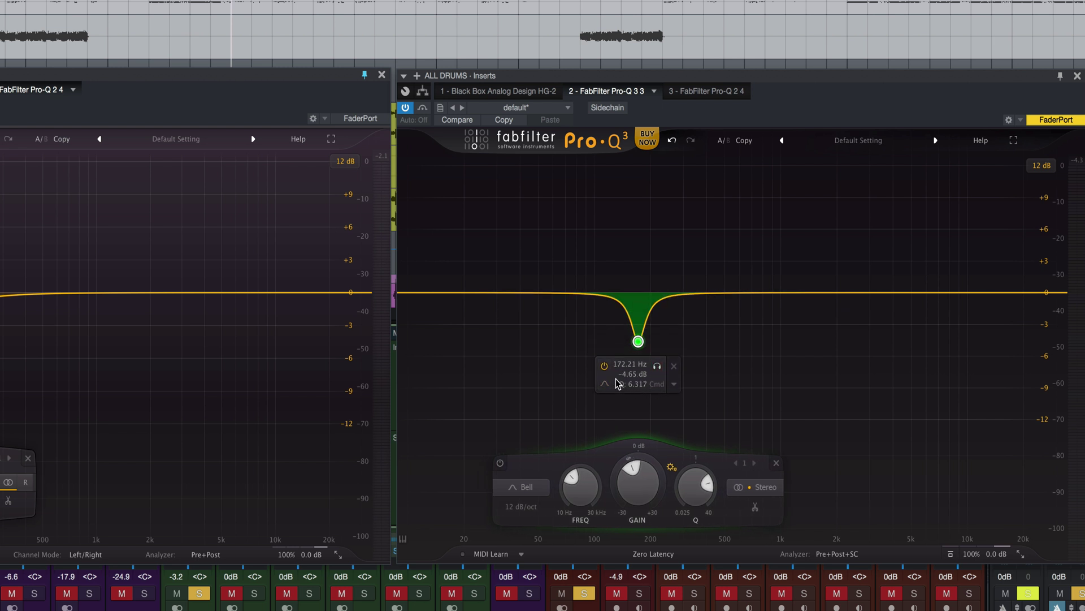
{"action": "mouse_move", "coordinate": [641, 349]}
- Lift the Pro-Q 3 notch to about −1.8 dB, then lower it to −3.63 dB at 171.69 Hz
{"action": "left_click_drag", "start_coordinate": [638, 342], "coordinate": [636, 297]}
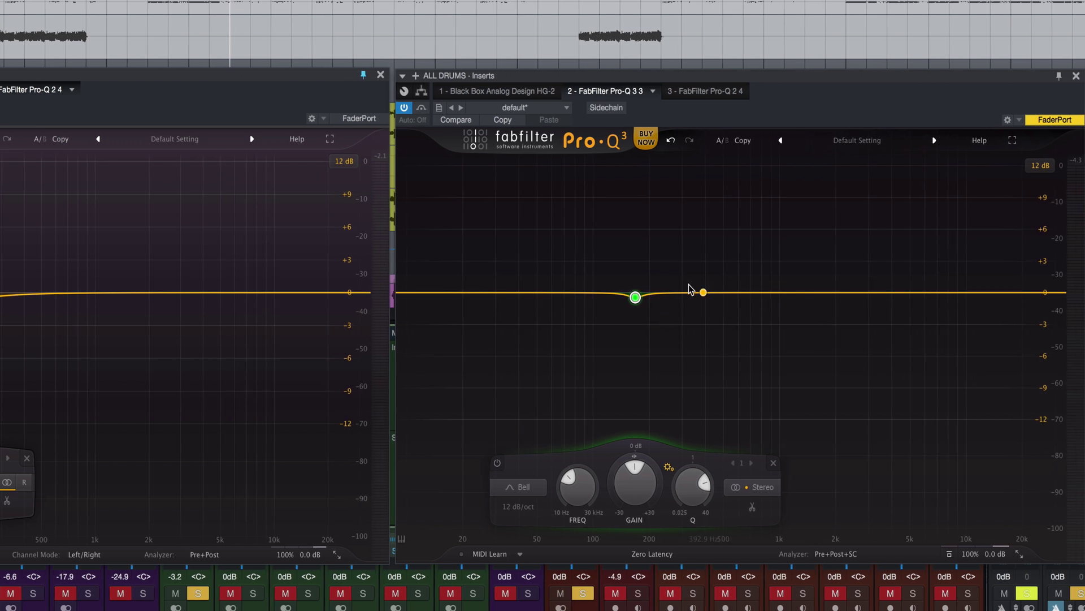
{"action": "left_click_drag", "start_coordinate": [637, 297], "coordinate": [639, 329]}
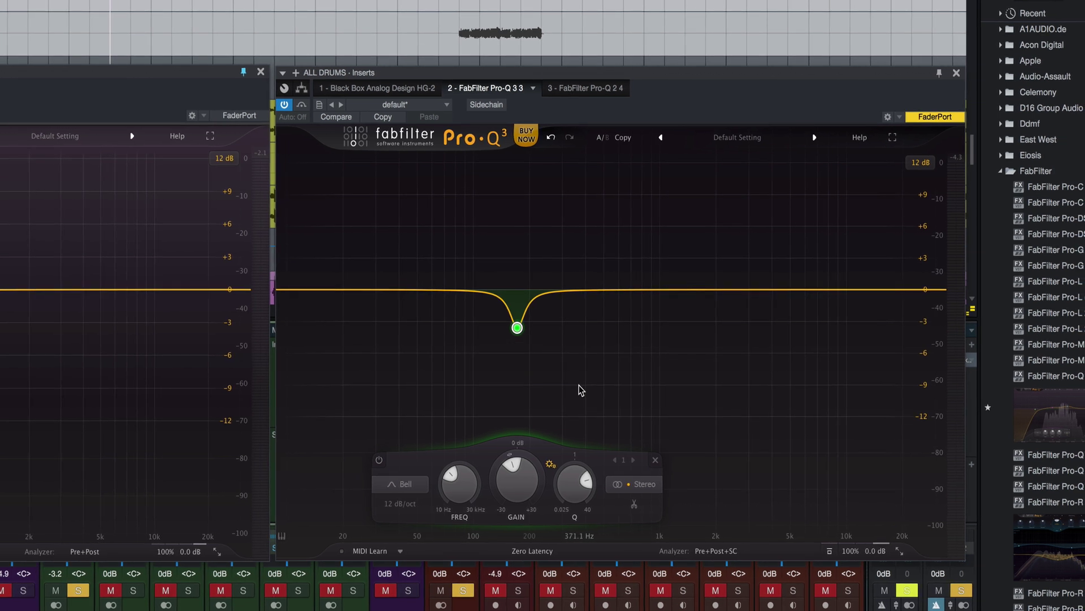
{"action": "mouse_move", "coordinate": [515, 308]}
{"action": "mouse_move", "coordinate": [504, 468]}
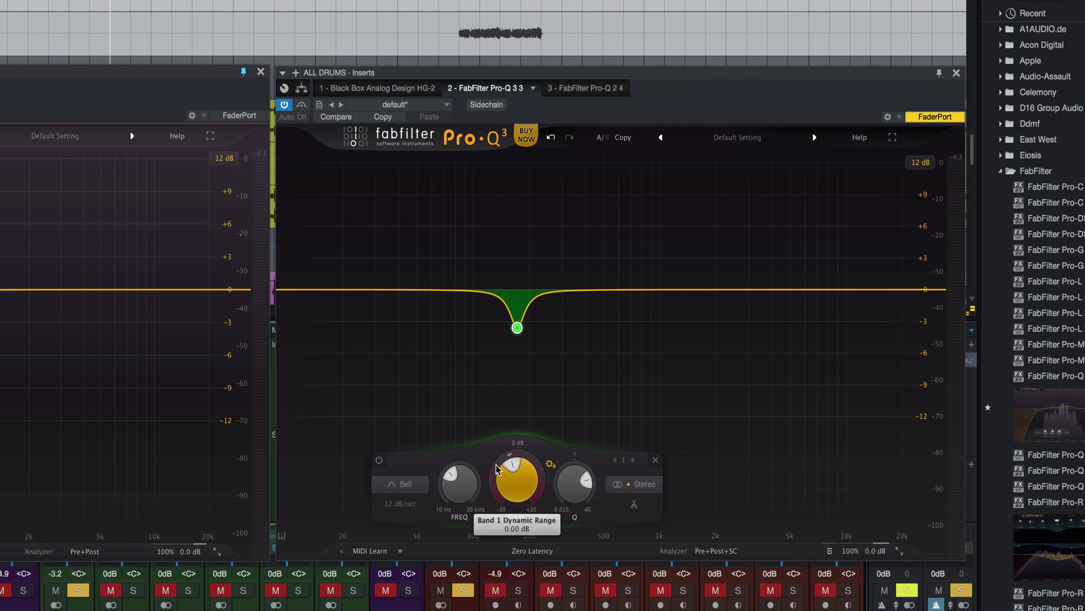
- Make the Pro-Q 3 notch dynamic with a small range and audition it during playback
{"action": "mouse_move", "coordinate": [520, 485]}
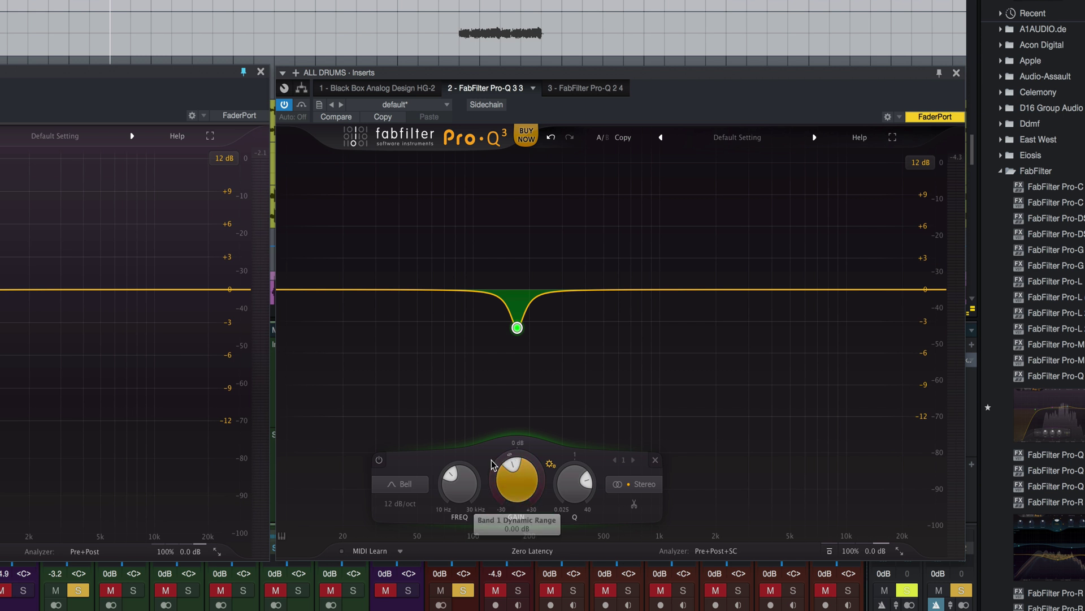
{"action": "left_click_drag", "start_coordinate": [492, 465], "coordinate": [507, 549]}
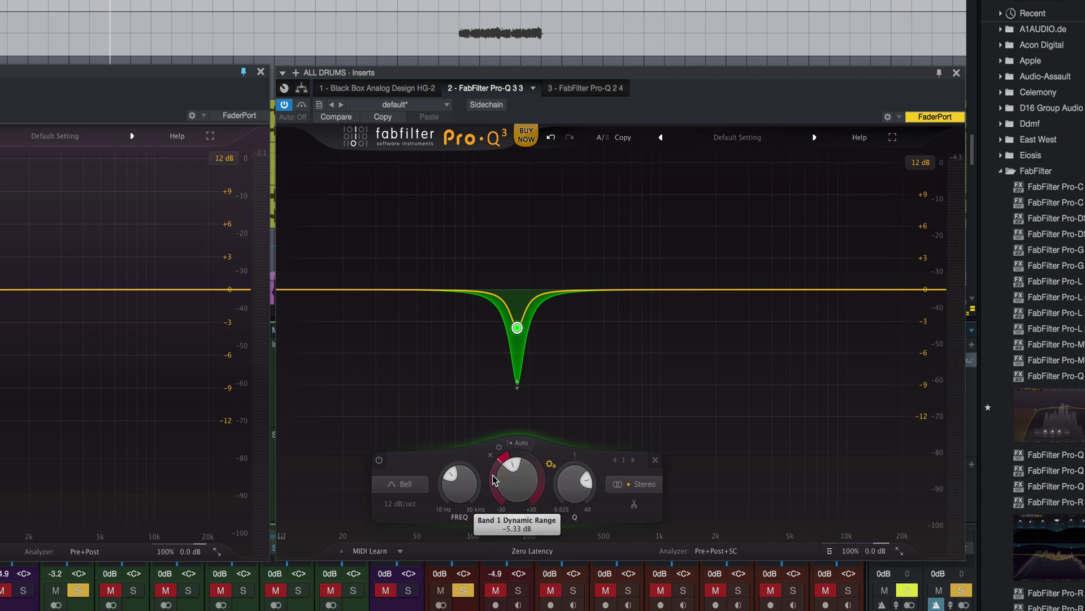
{"action": "key", "text": "space"}
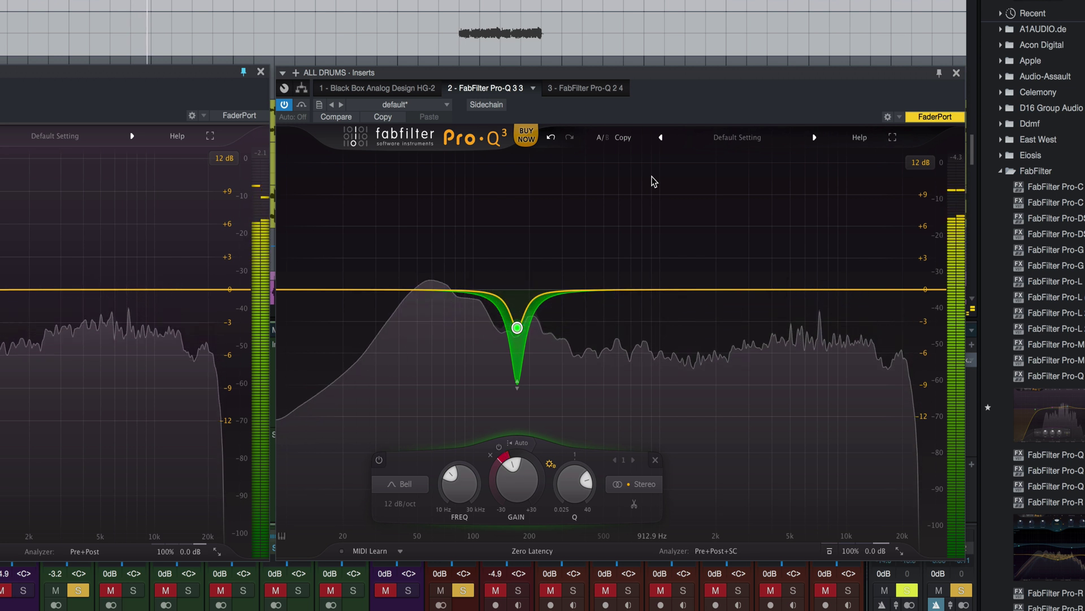
{"action": "mouse_move", "coordinate": [519, 334]}
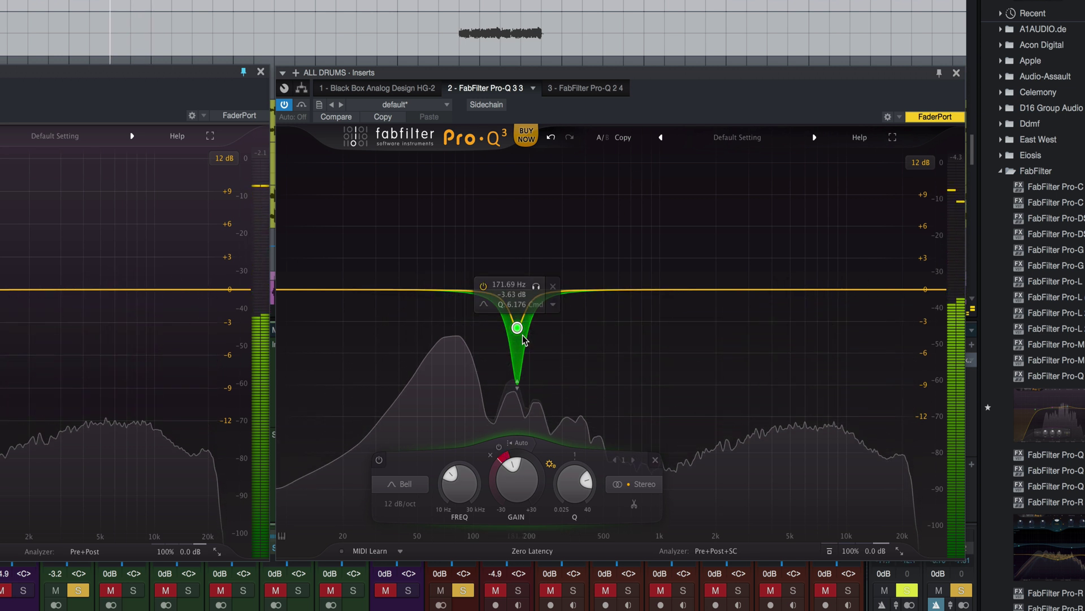
{"action": "key", "text": "space"}
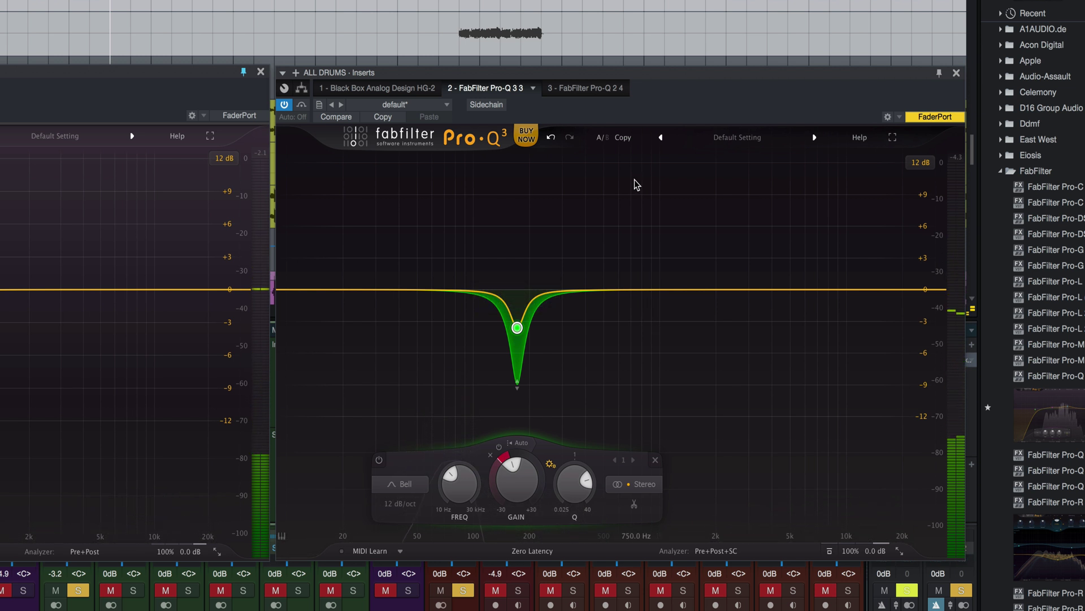
{"action": "mouse_move", "coordinate": [495, 493]}
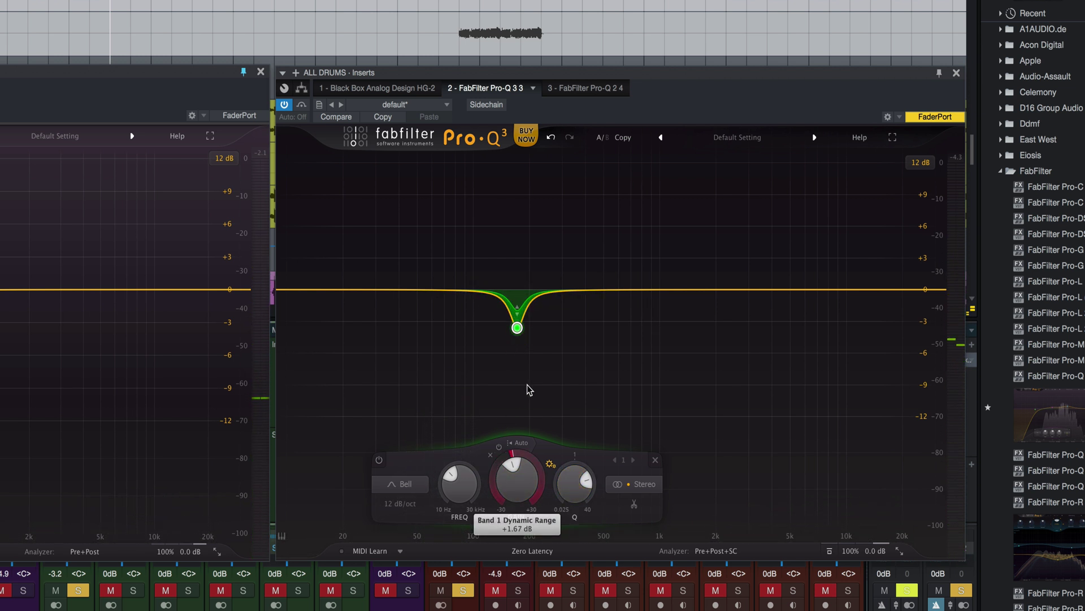
{"action": "key", "text": "space"}
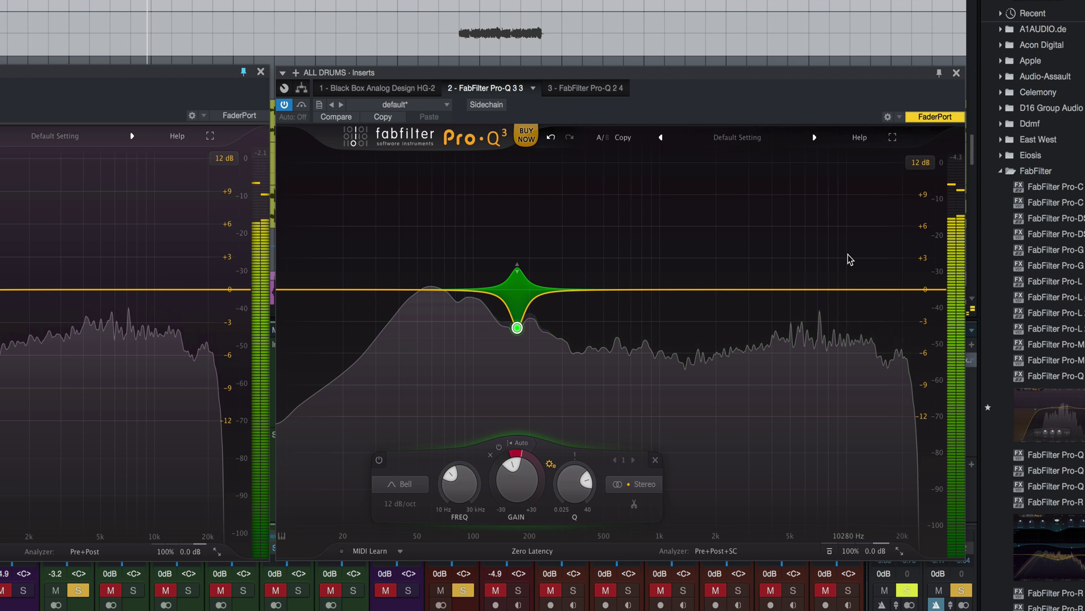
- Flip band 1's dynamic range into a dip, disable auto threshold, and set threshold to −44.5 dB
{"action": "mouse_move", "coordinate": [506, 472]}
{"action": "left_mouse_down"}
{"action": "mouse_move", "coordinate": [505, 461]}
{"action": "mouse_move", "coordinate": [500, 479]}
{"action": "left_mouse_up"}
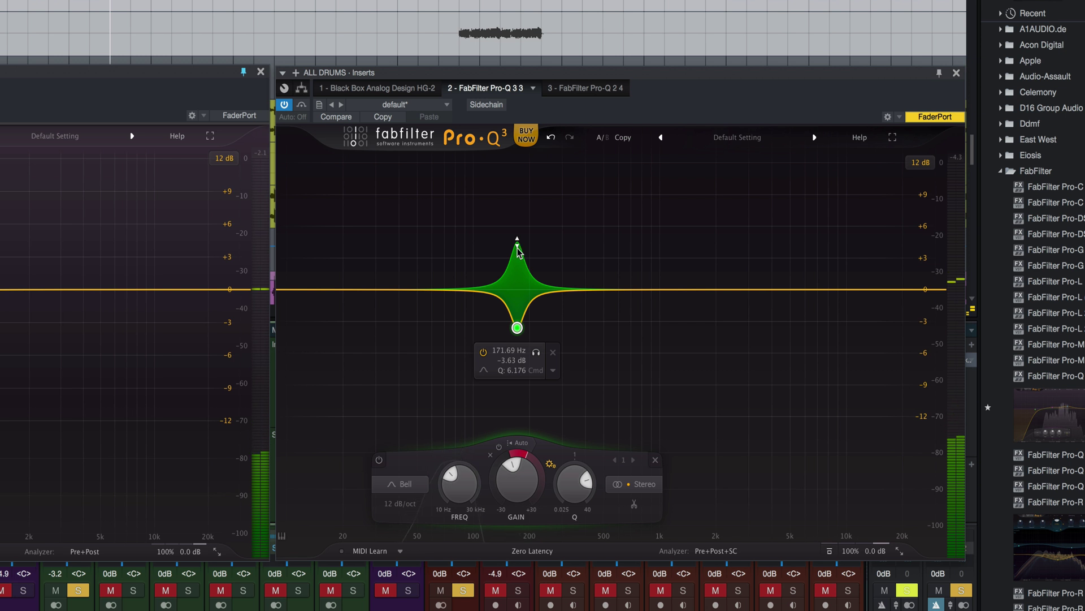
{"action": "mouse_move", "coordinate": [518, 247]}
{"action": "left_mouse_down"}
{"action": "mouse_move", "coordinate": [520, 331]}
{"action": "mouse_move", "coordinate": [529, 335]}
{"action": "mouse_move", "coordinate": [529, 161]}
{"action": "mouse_move", "coordinate": [528, 379]}
{"action": "mouse_move", "coordinate": [529, 259]}
{"action": "left_mouse_up"}
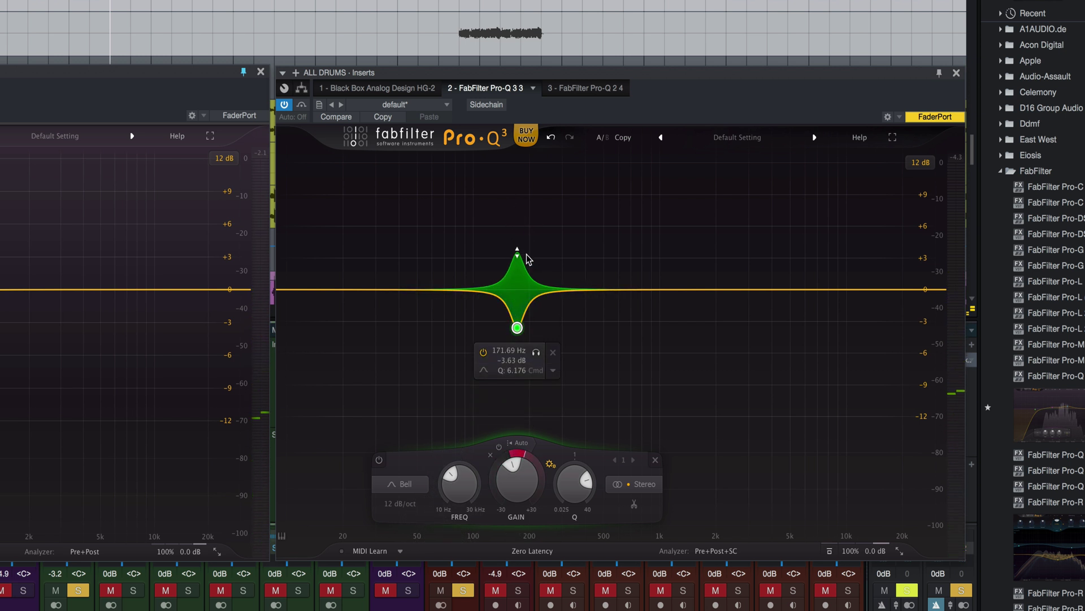
{"action": "left_click", "coordinate": [520, 447]}
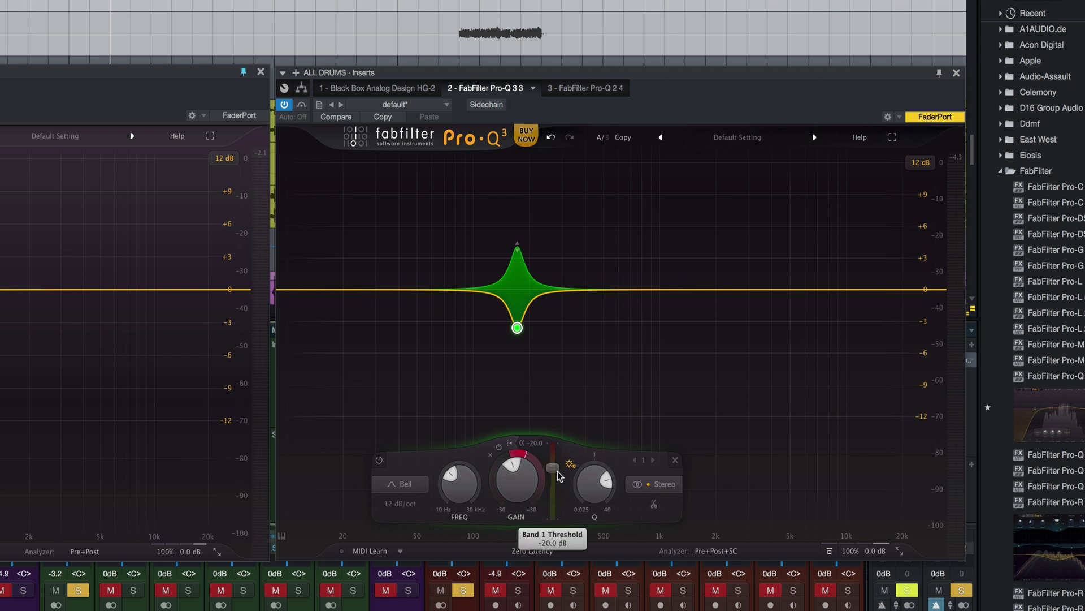
{"action": "key", "text": "space"}
{"action": "left_click_drag", "start_coordinate": [558, 474], "coordinate": [589, 503]}
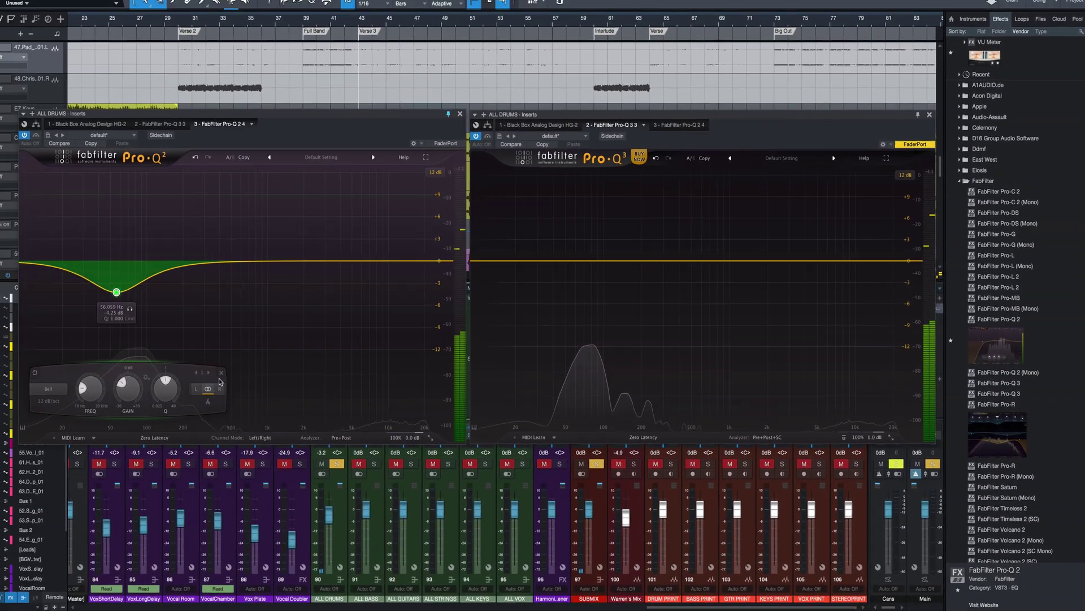
- Clear Pro-Q 2's cut and add high shelves: +4.92 dB at 3713 Hz (Pro-Q 2), +3.79 dB at 1807 Hz (Pro-Q 3)
{"action": "left_click", "coordinate": [221, 372]}
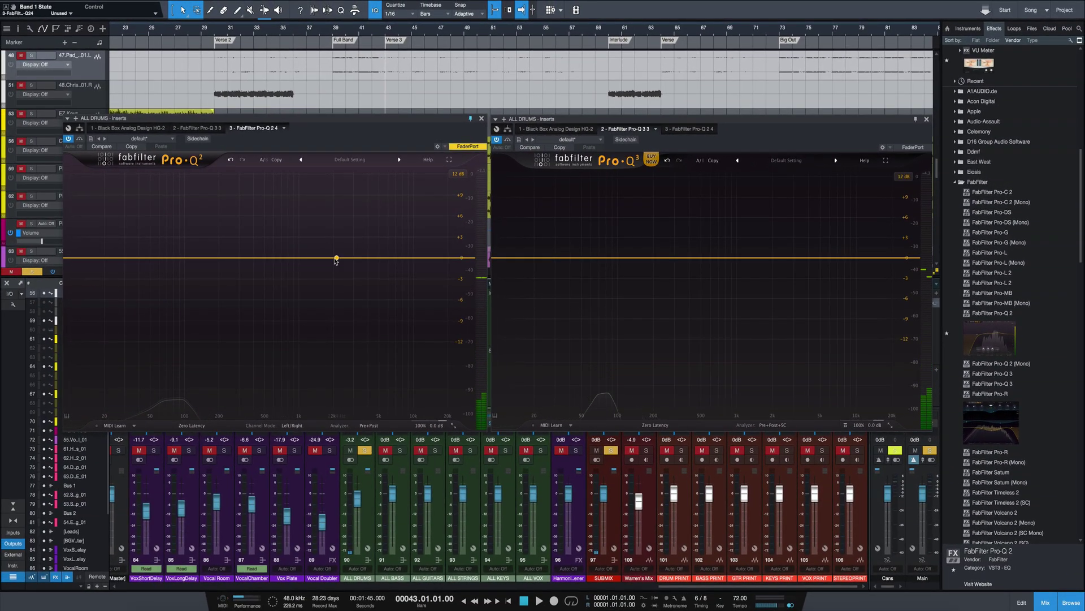
{"action": "left_click_drag", "start_coordinate": [448, 257], "coordinate": [364, 240]}
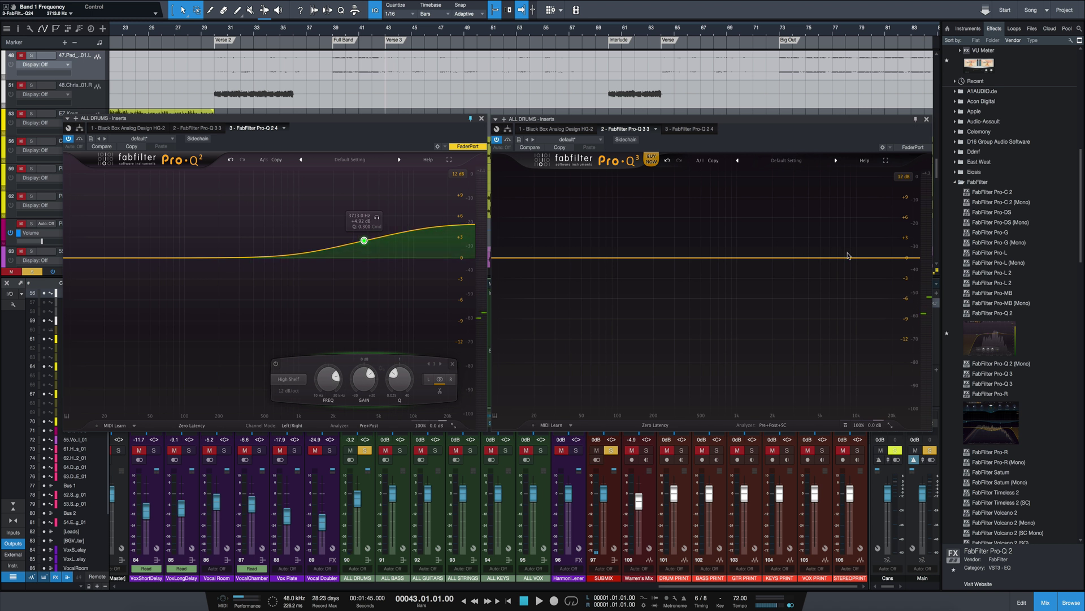
{"action": "left_click_drag", "start_coordinate": [884, 258], "coordinate": [768, 245]}
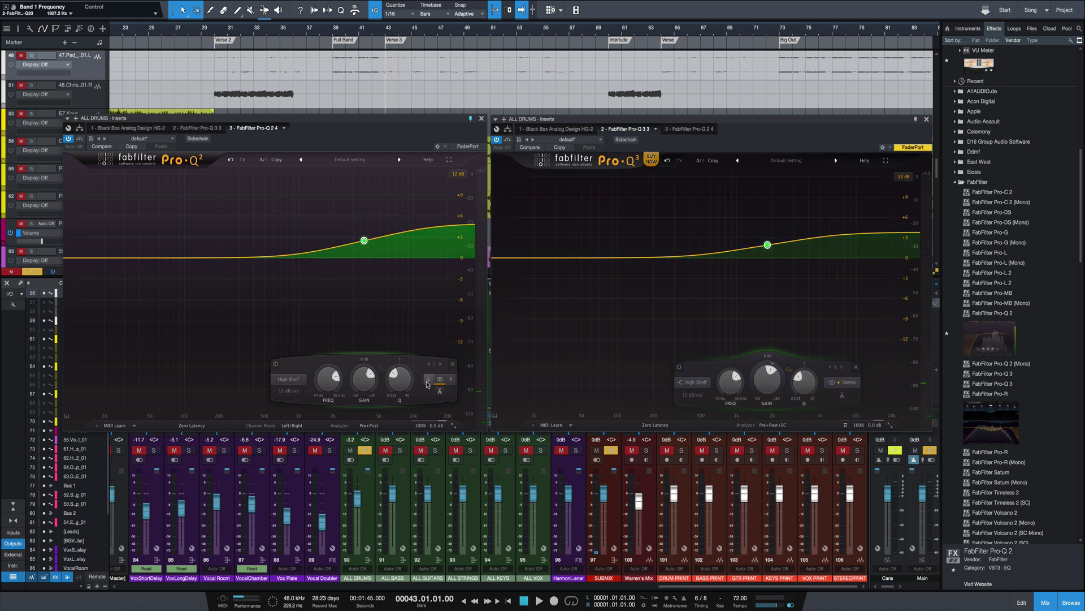
- Split the Pro-Q 2 shelf to L/R and apply it to the right channel only, keeping Pro-Q 3's shelf in stereo
{"action": "left_click", "coordinate": [442, 391]}
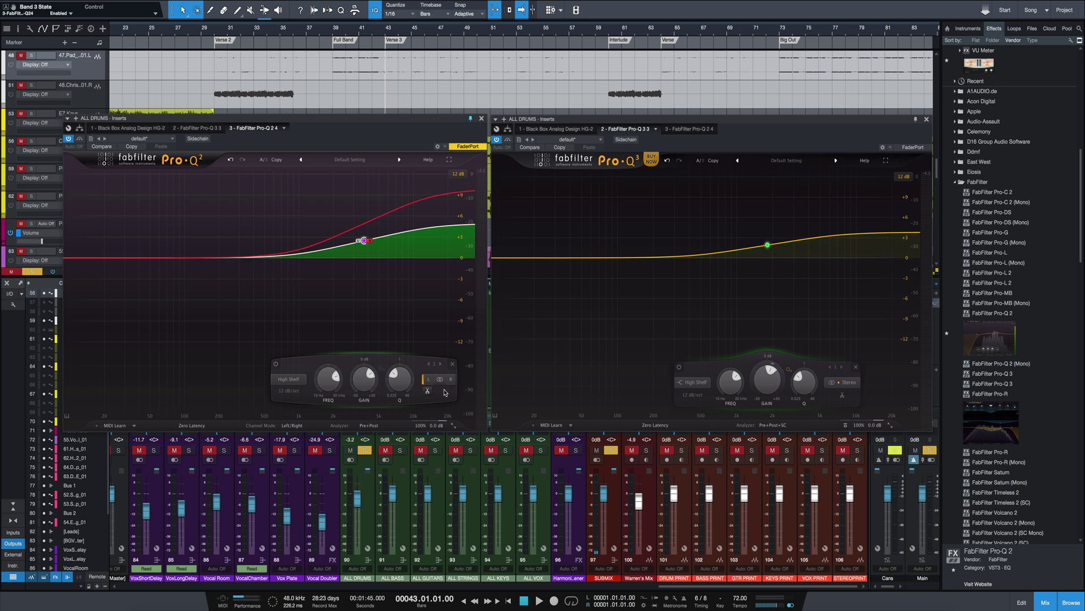
{"action": "left_click", "coordinate": [452, 379]}
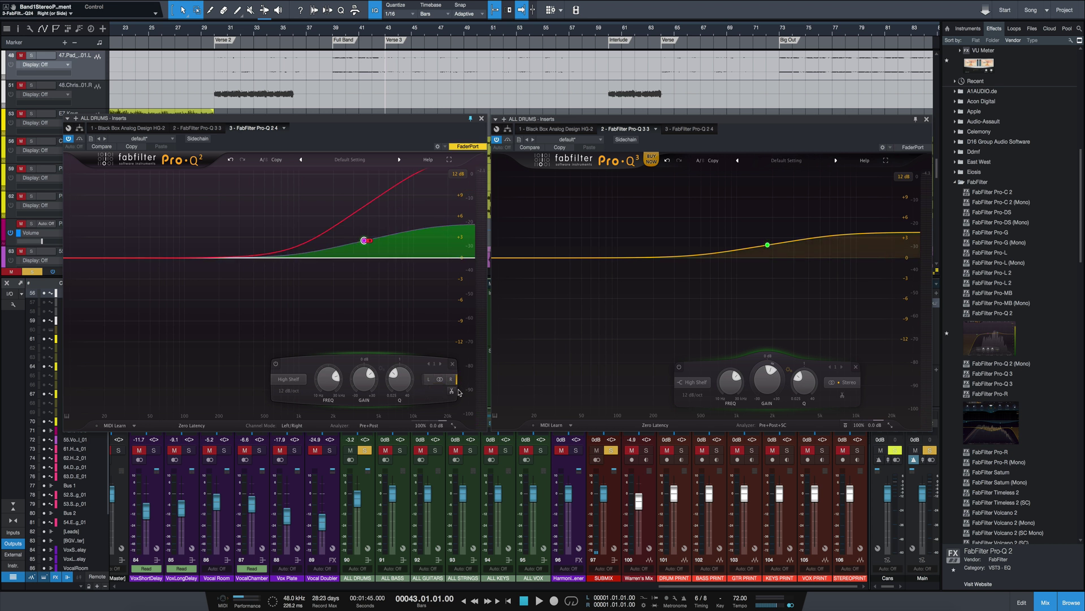
{"action": "left_click", "coordinate": [382, 425]}
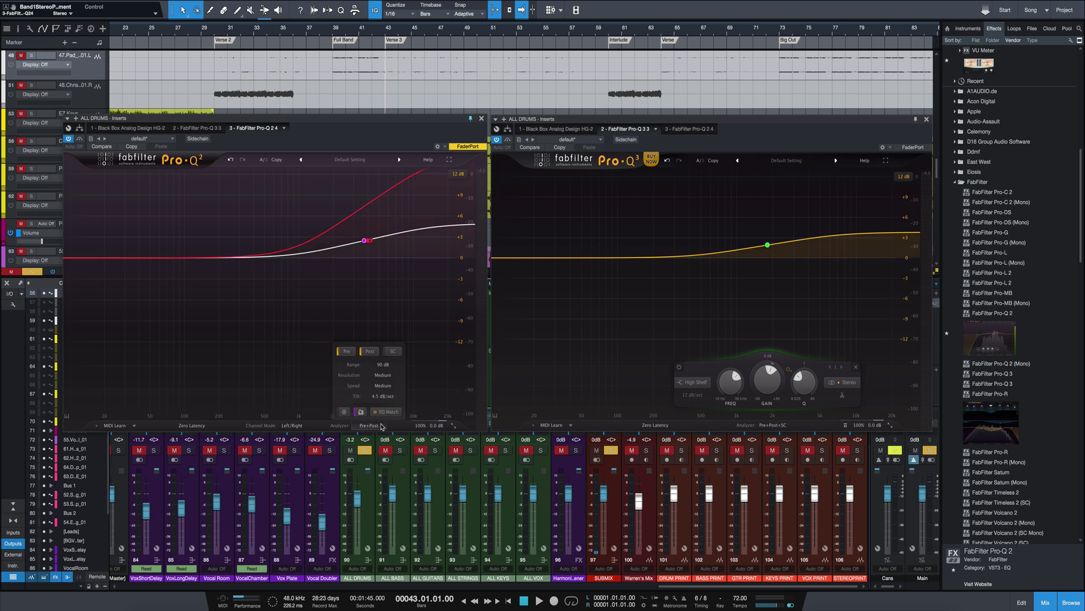
{"action": "left_click", "coordinate": [847, 383]}
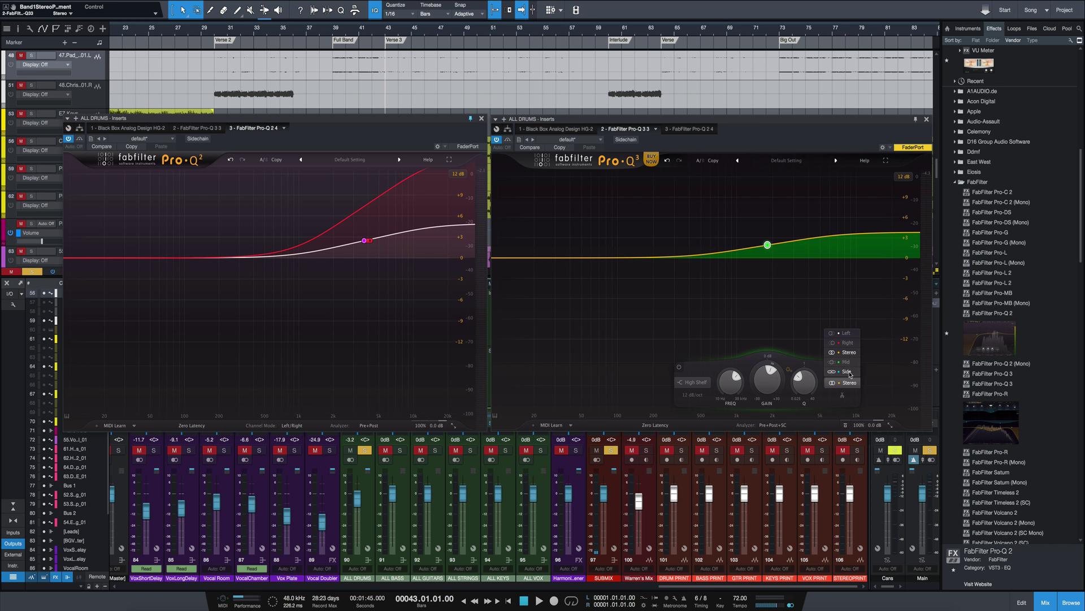
{"action": "left_click", "coordinate": [851, 405]}
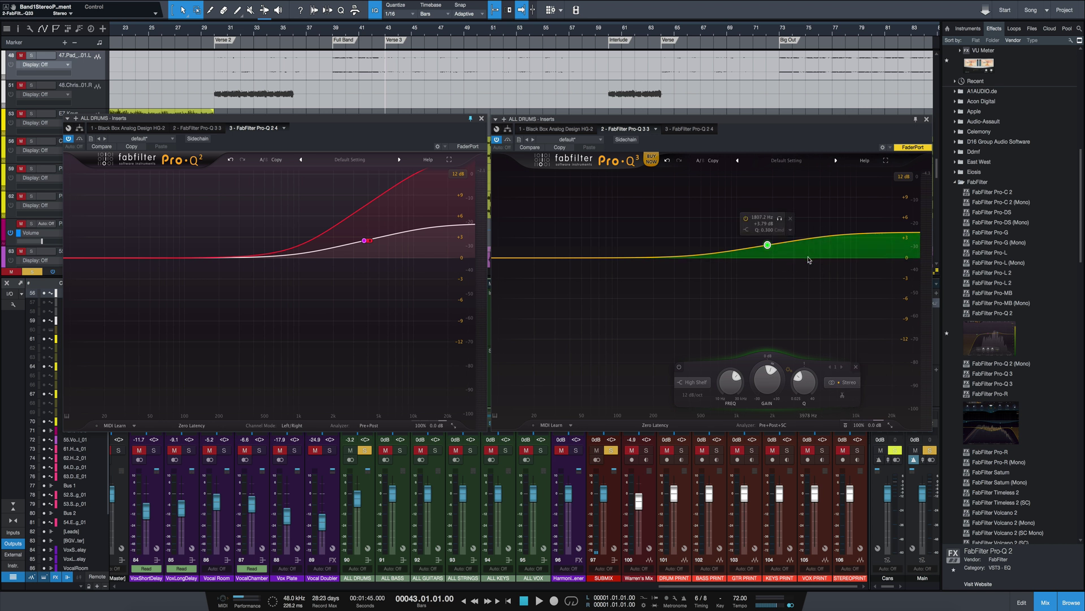
- Add Pro-Q 3 bells at −3.96 dB near 41 Hz and +0.54 dB near 478 Hz, plus a −2.40 dB Pro-Q 2 dip at 194.61 Hz
{"action": "left_click_drag", "start_coordinate": [569, 259], "coordinate": [572, 285]}
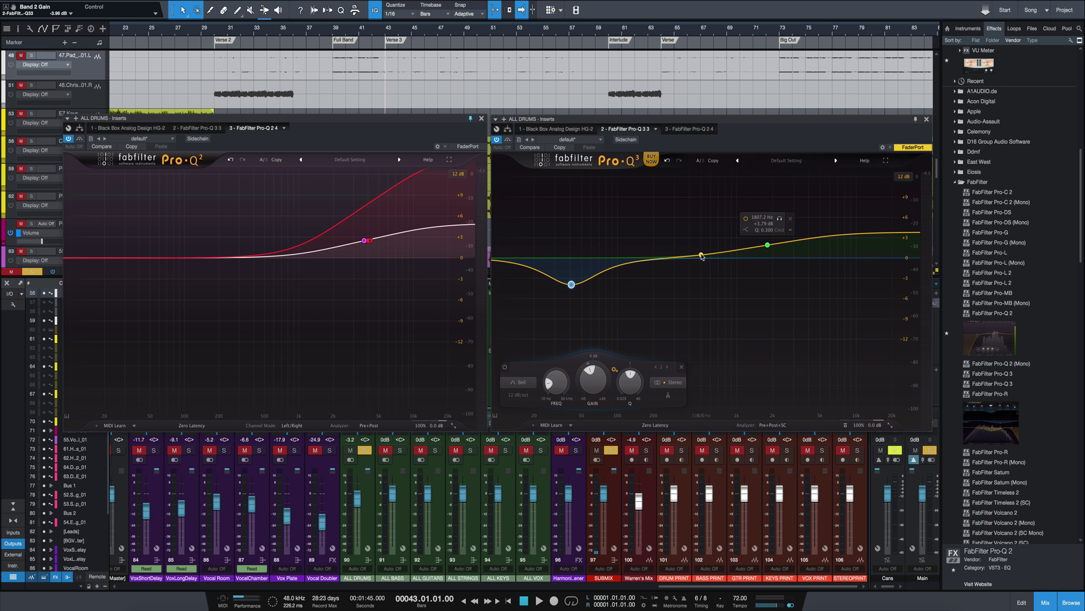
{"action": "left_click_drag", "start_coordinate": [701, 251], "coordinate": [699, 243]}
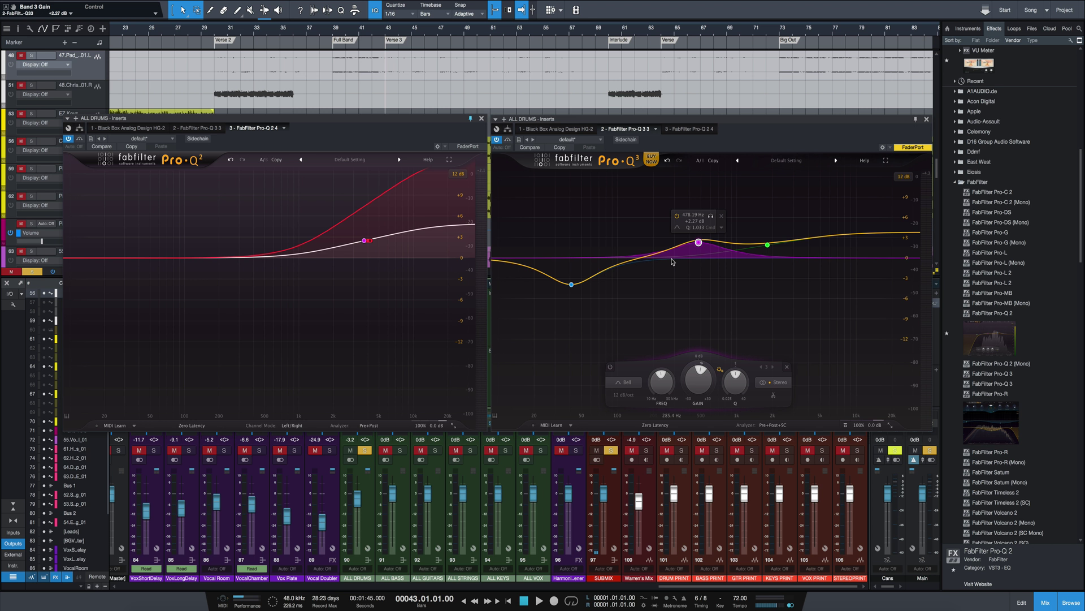
{"action": "left_click_drag", "start_coordinate": [700, 249], "coordinate": [701, 261]}
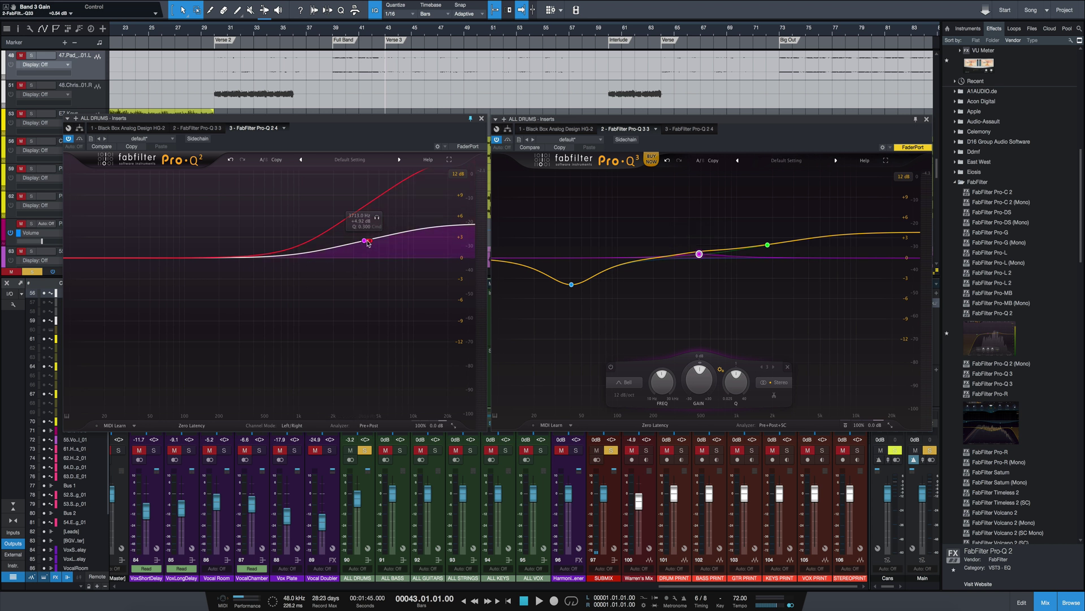
{"action": "left_click_drag", "start_coordinate": [216, 258], "coordinate": [218, 275]}
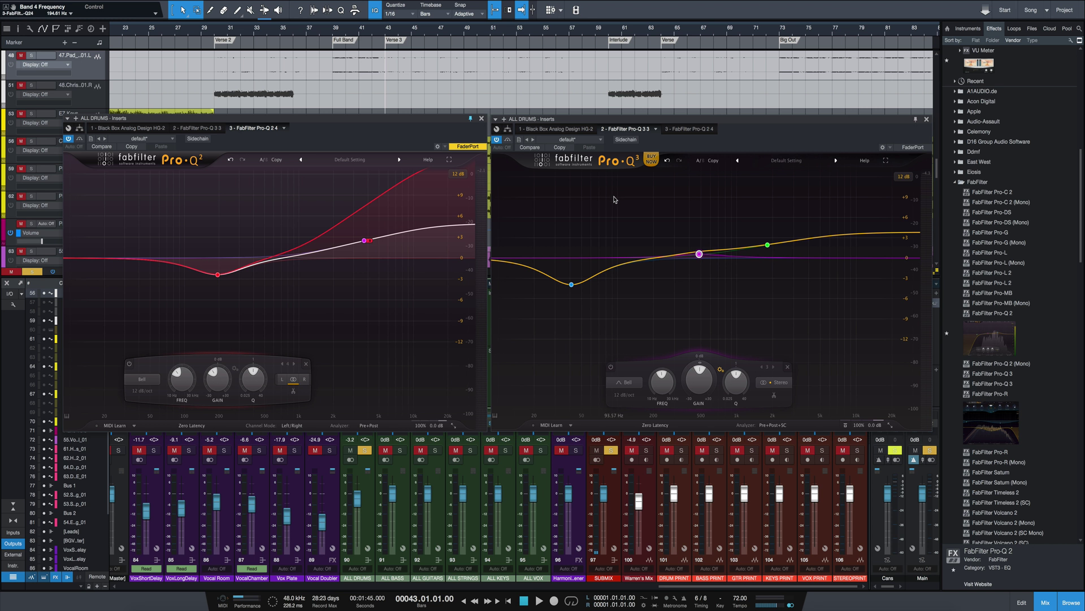
- Add a Pro-Q 3 low cut at about 25 Hz, keeping its 12 dB/oct slope
{"action": "mouse_move", "coordinate": [552, 285]}
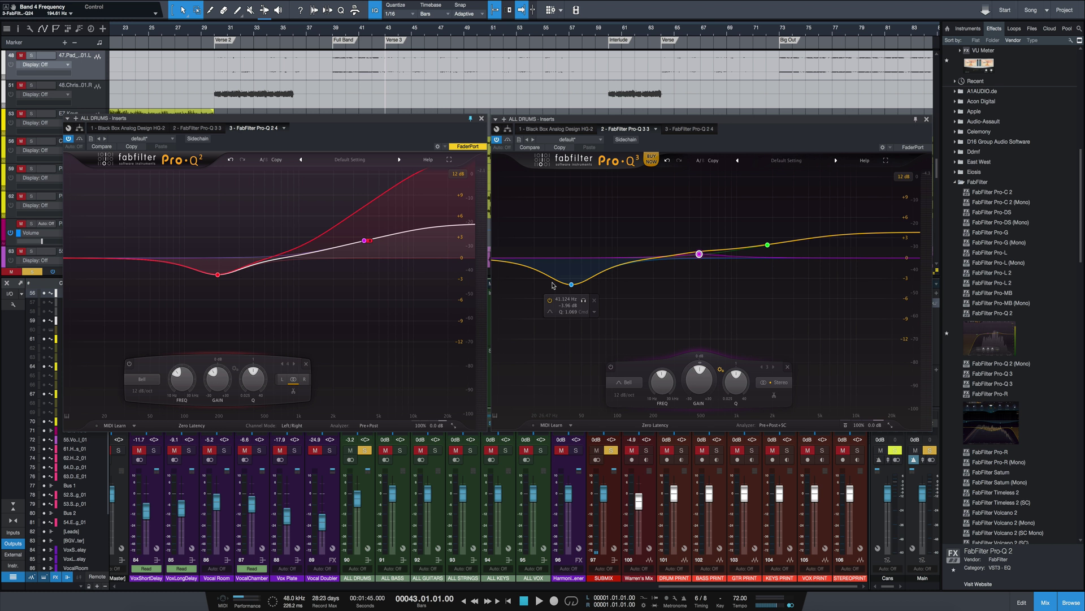
{"action": "double_click", "coordinate": [511, 264]}
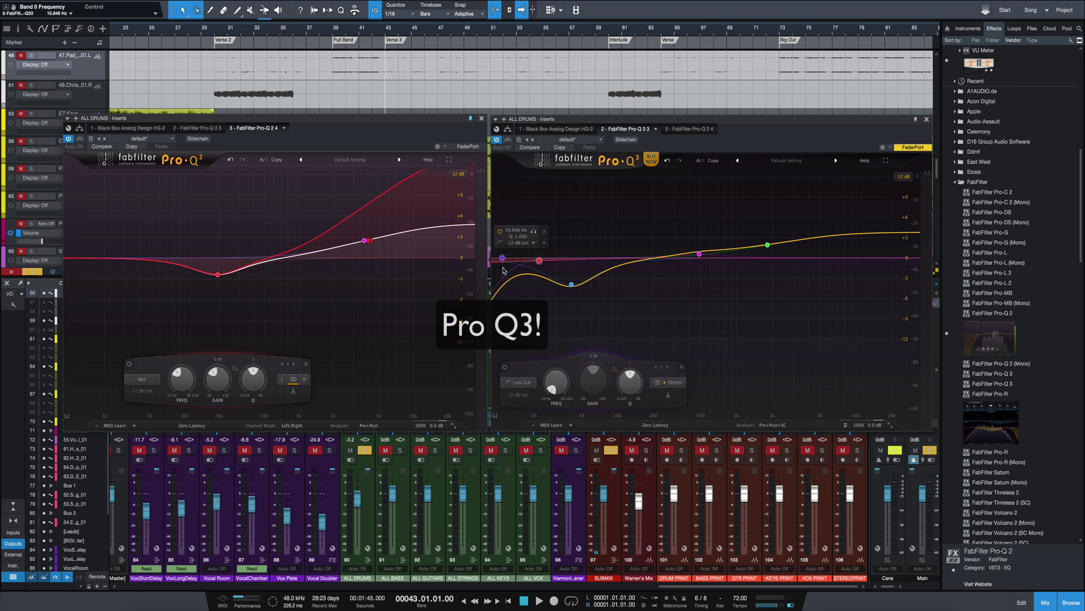
{"action": "left_click_drag", "start_coordinate": [502, 258], "coordinate": [560, 254]}
{"action": "left_click", "coordinate": [521, 382]}
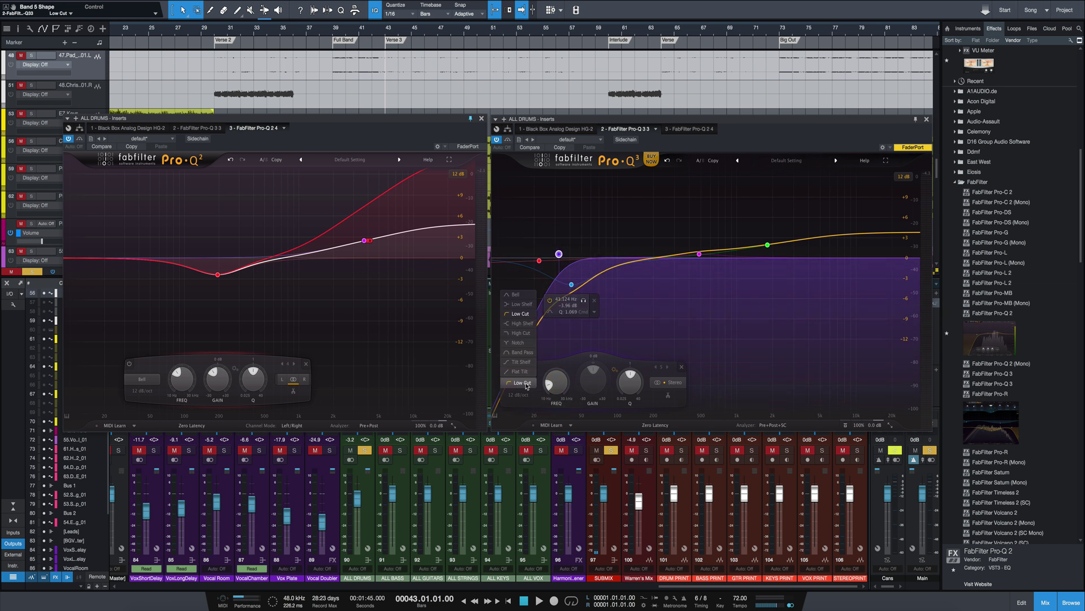
{"action": "left_click", "coordinate": [534, 407]}
{"action": "left_click", "coordinate": [521, 395]}
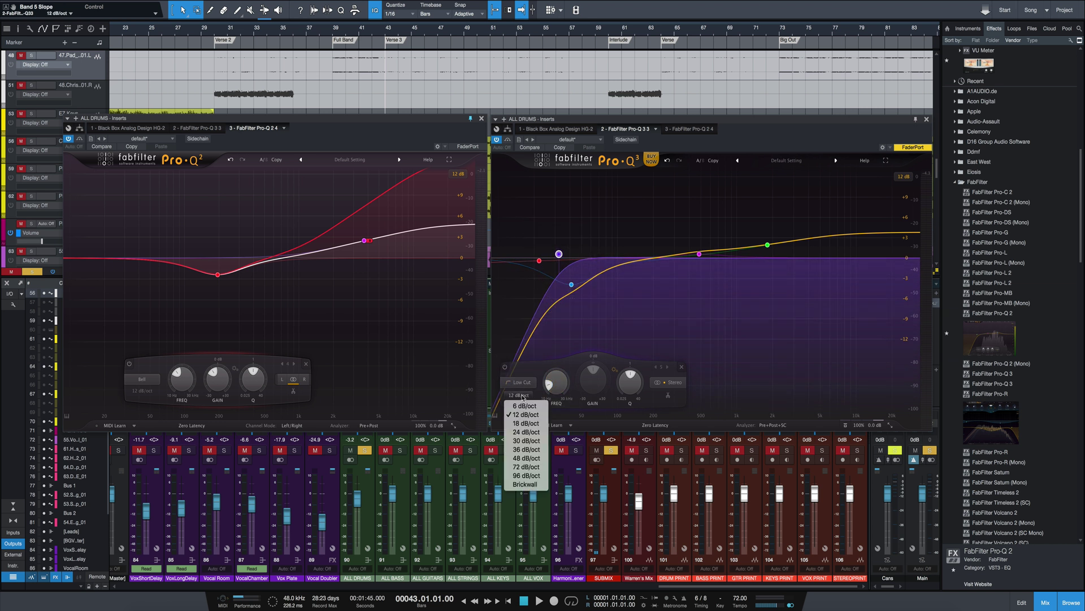
{"action": "left_click", "coordinate": [162, 299]}
- Add a 96 dB/oct low cut at 37.339 Hz in Pro-Q 2
{"action": "left_click_drag", "start_coordinate": [71, 258], "coordinate": [136, 262]}
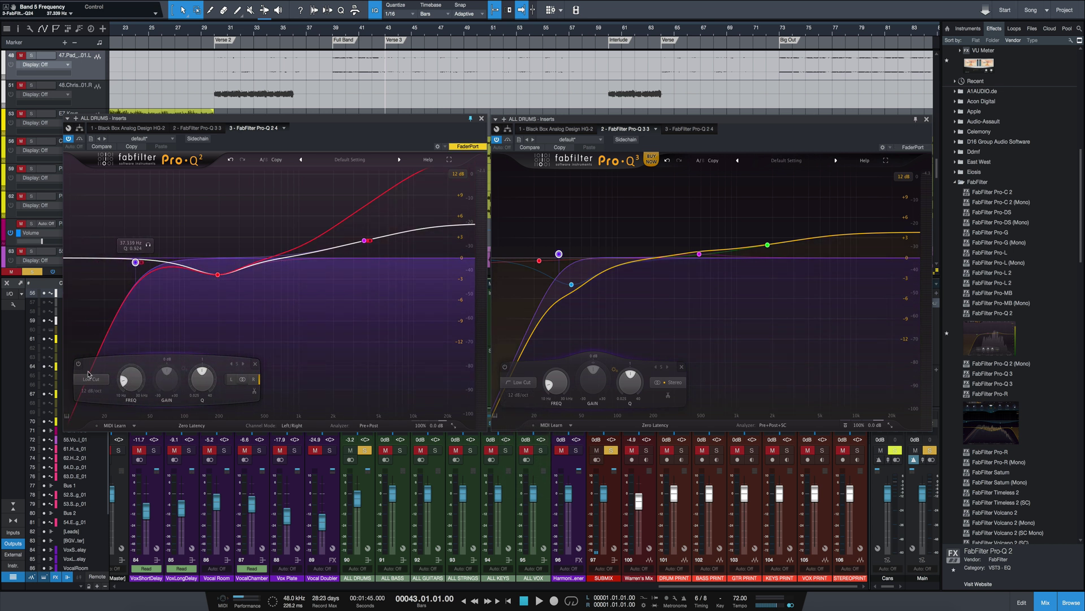
{"action": "left_click", "coordinate": [93, 391]}
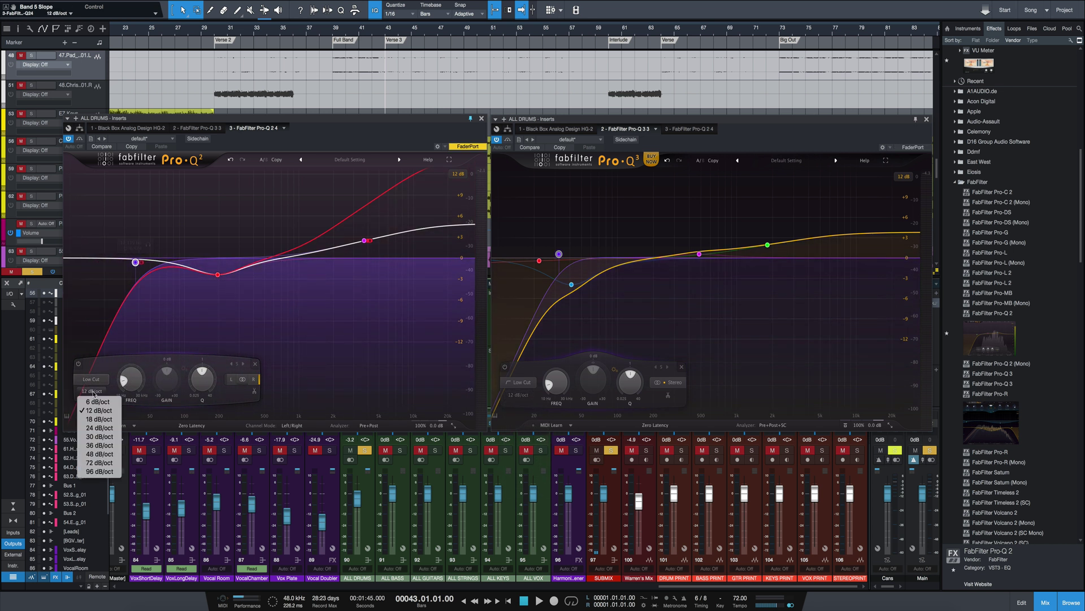
{"action": "left_click", "coordinate": [100, 472]}
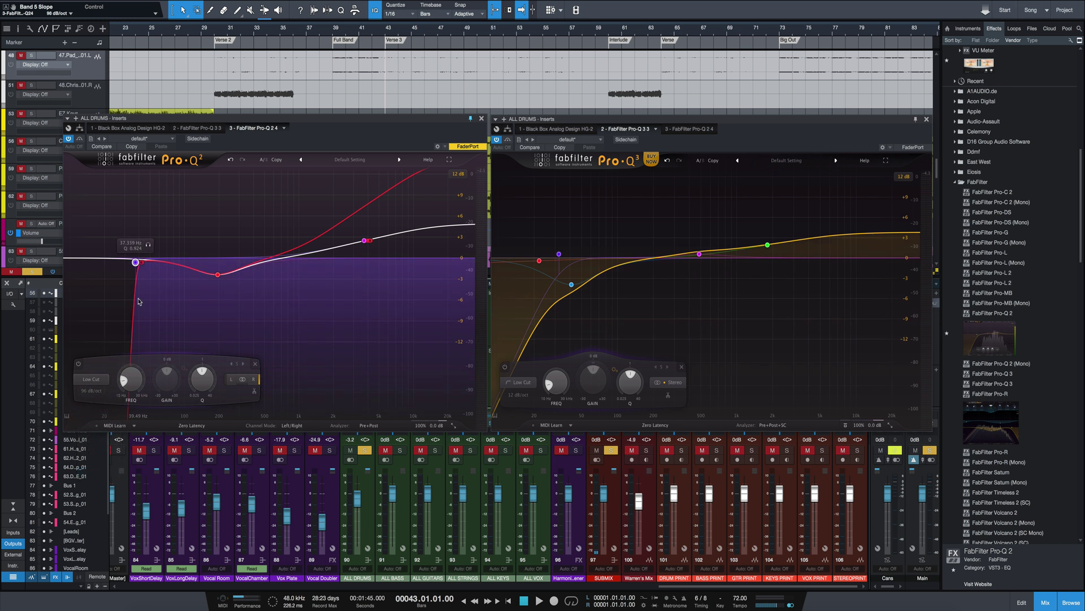
- Give the Pro-Q 3 low cut a Brickwall slope at about 71 Hz
{"action": "left_click", "coordinate": [517, 395]}
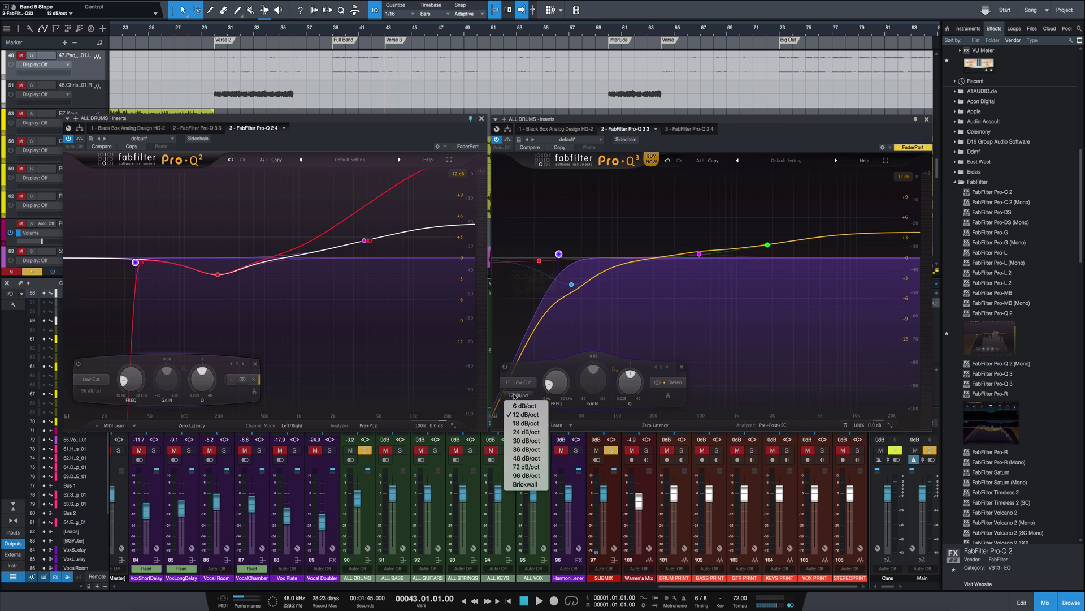
{"action": "left_click", "coordinate": [524, 484]}
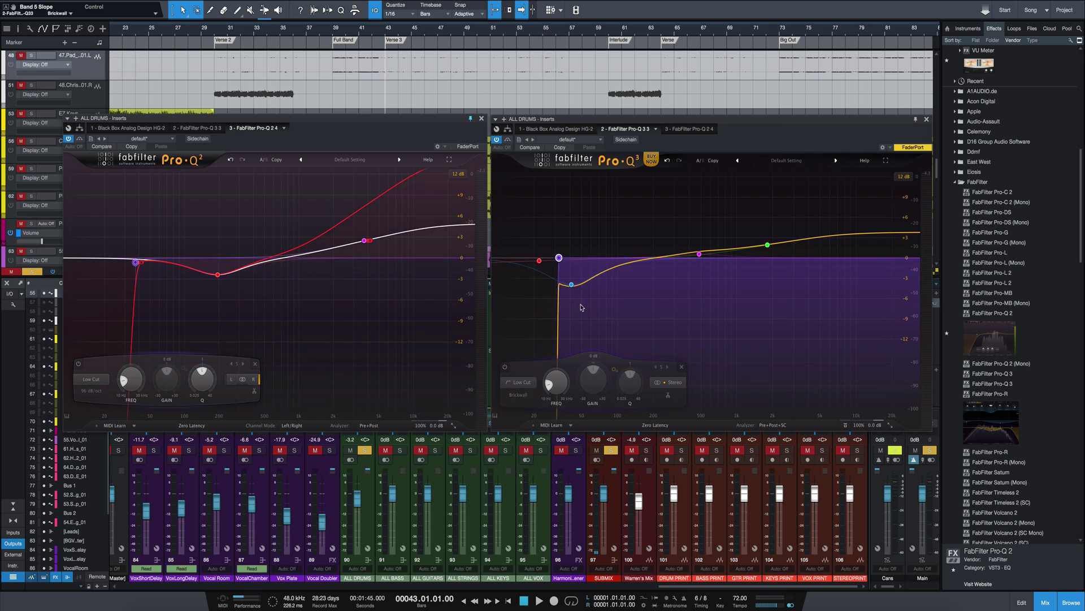
{"action": "left_click_drag", "start_coordinate": [560, 257], "coordinate": [511, 258]}
- Try Natural Phase and Linear Phase processing in Pro-Q 3, then return to Zero Latency
{"action": "left_click", "coordinate": [426, 249]}
{"action": "key", "text": "space"}
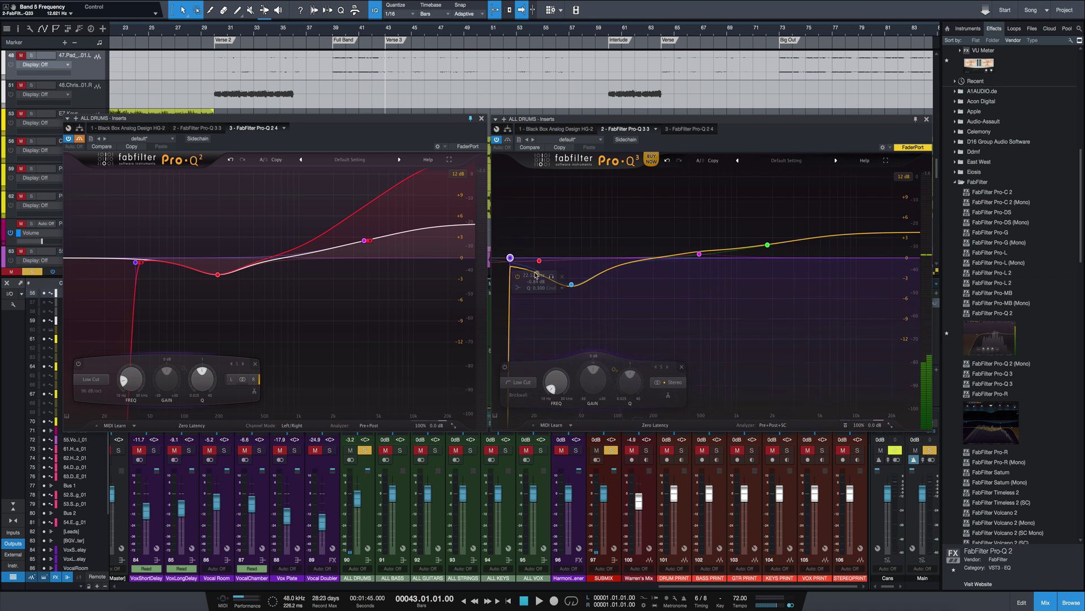
{"action": "left_click", "coordinate": [655, 426]}
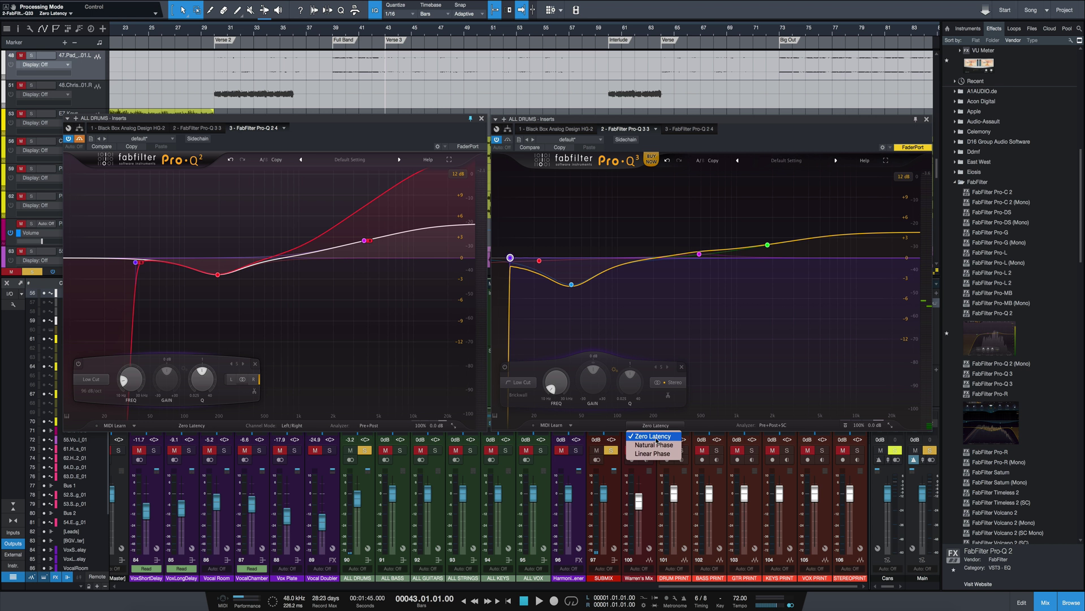
{"action": "left_click", "coordinate": [654, 445]}
{"action": "left_click", "coordinate": [655, 425]}
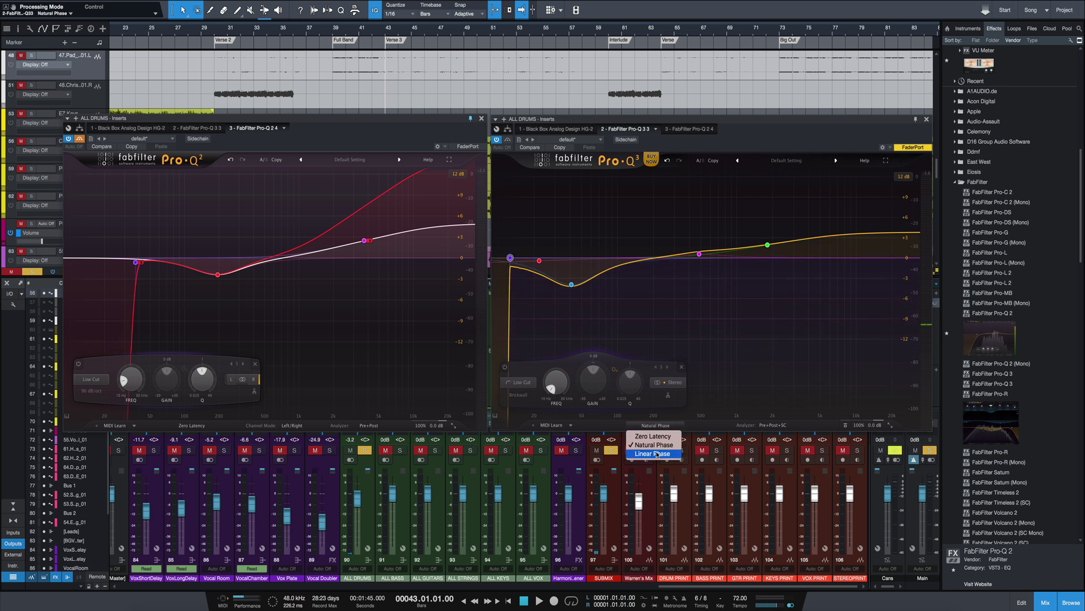
{"action": "left_click", "coordinate": [653, 453]}
{"action": "left_click", "coordinate": [647, 426]}
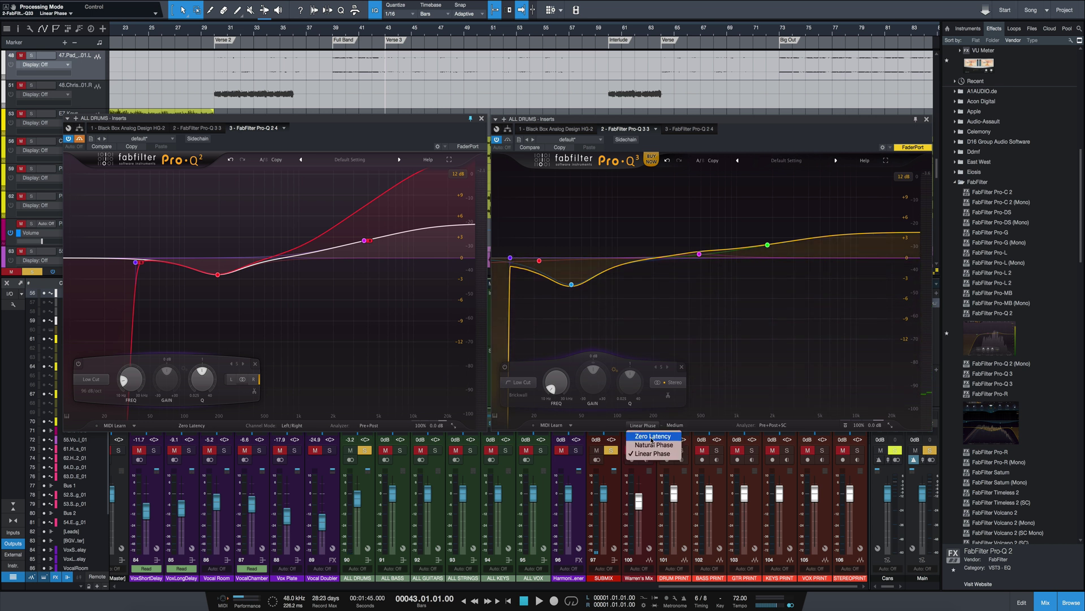
{"action": "left_click", "coordinate": [652, 437]}
- Select all Pro-Q 3 bands and delete them, leaving a flat curve
{"action": "left_click", "coordinate": [790, 161]}
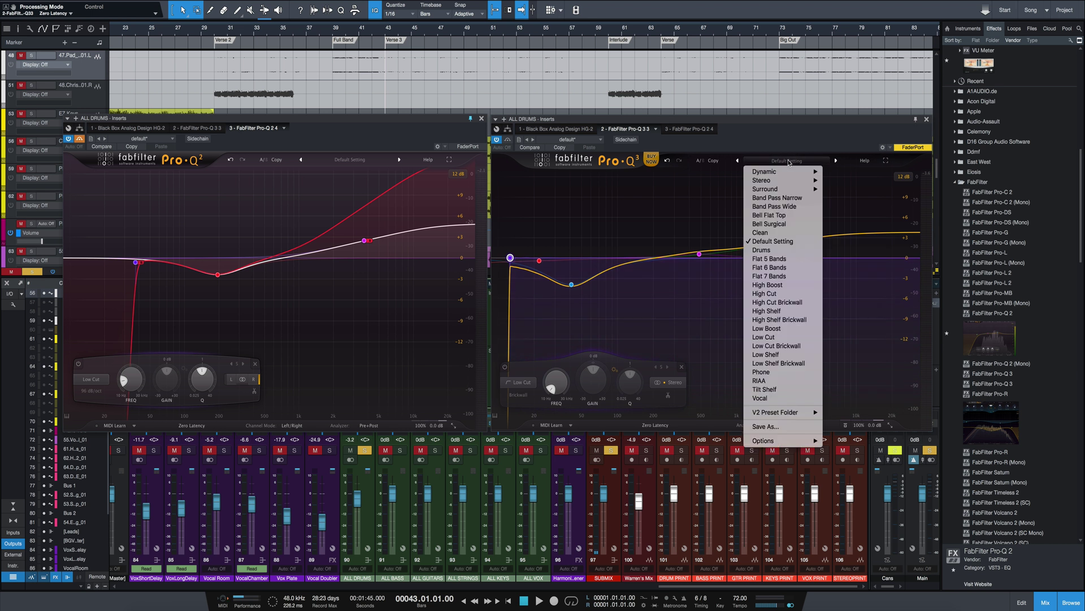
{"action": "left_click", "coordinate": [790, 161]}
{"action": "left_click_drag", "start_coordinate": [501, 217], "coordinate": [920, 295]}
{"action": "left_click_drag", "start_coordinate": [572, 284], "coordinate": [591, 245]}
{"action": "right_click", "coordinate": [592, 246]}
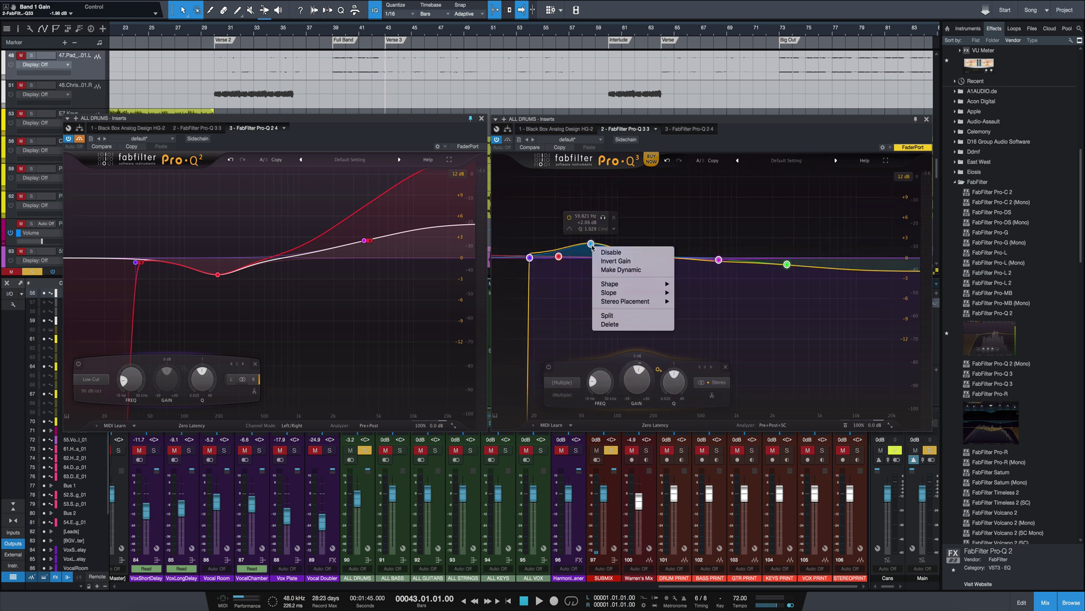
{"action": "key", "text": "Escape"}
{"action": "key", "text": "Delete"}
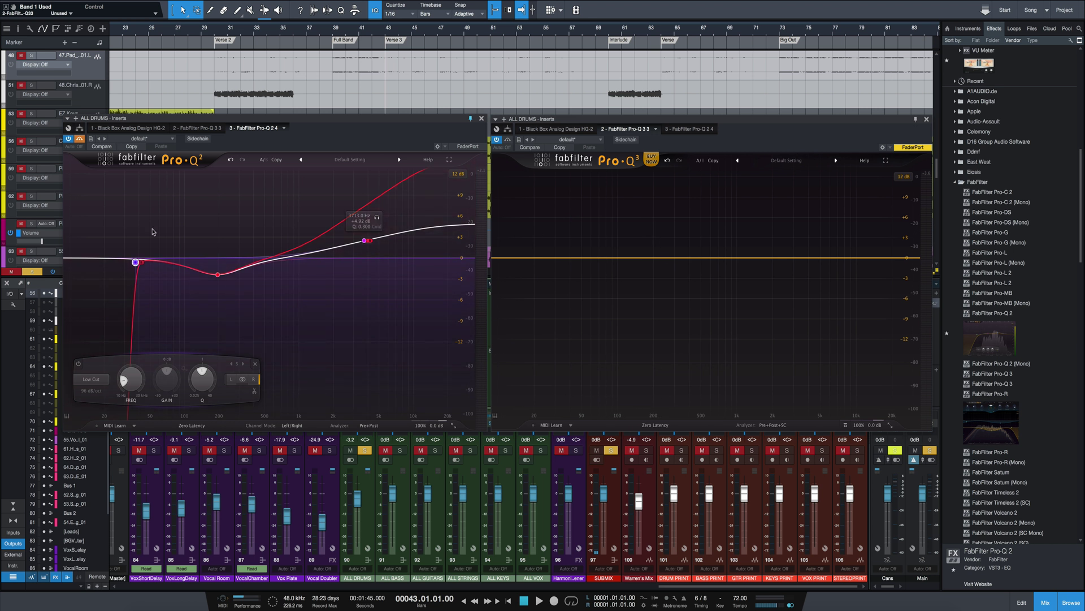
- Delete all three Pro-Q 2 bands and restart playback to feed the analyzer
{"action": "left_click_drag", "start_coordinate": [88, 212], "coordinate": [452, 322]}
{"action": "right_click", "coordinate": [364, 240]}
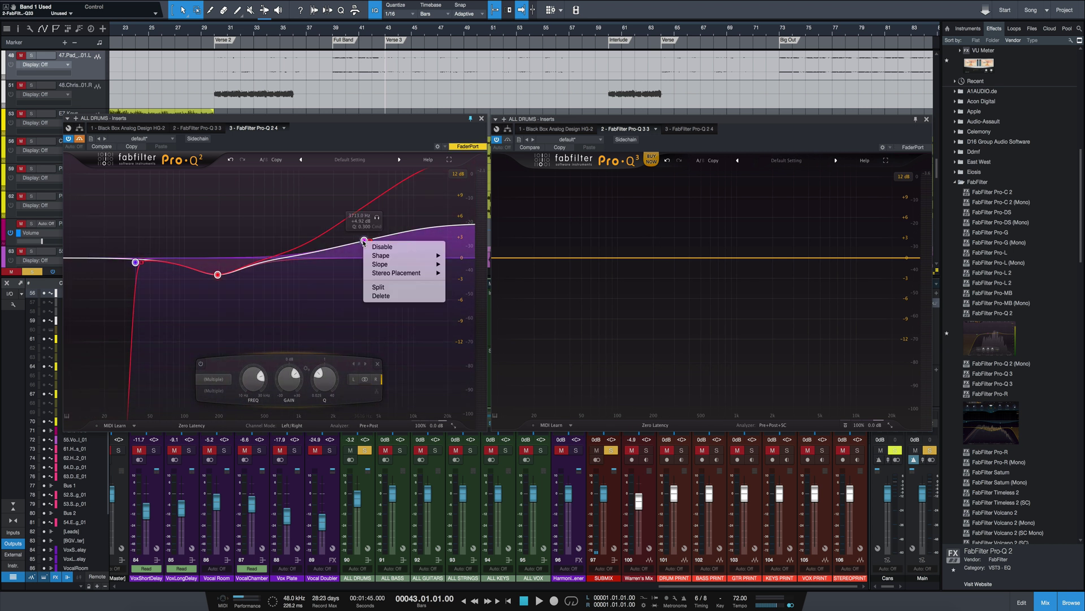
{"action": "left_click", "coordinate": [381, 296]}
{"action": "key", "text": "space"}
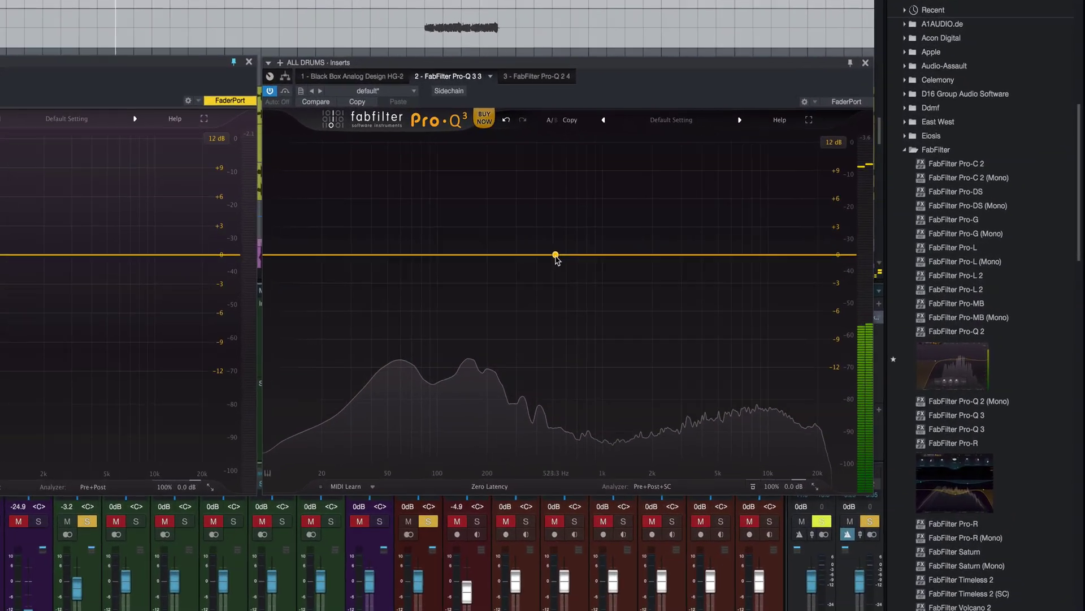
- Add a band to the empty Pro-Q 3 curve as a Flat Tilt pivoting near 438 Hz at +0.65 dB
{"action": "left_click", "coordinate": [556, 255]}
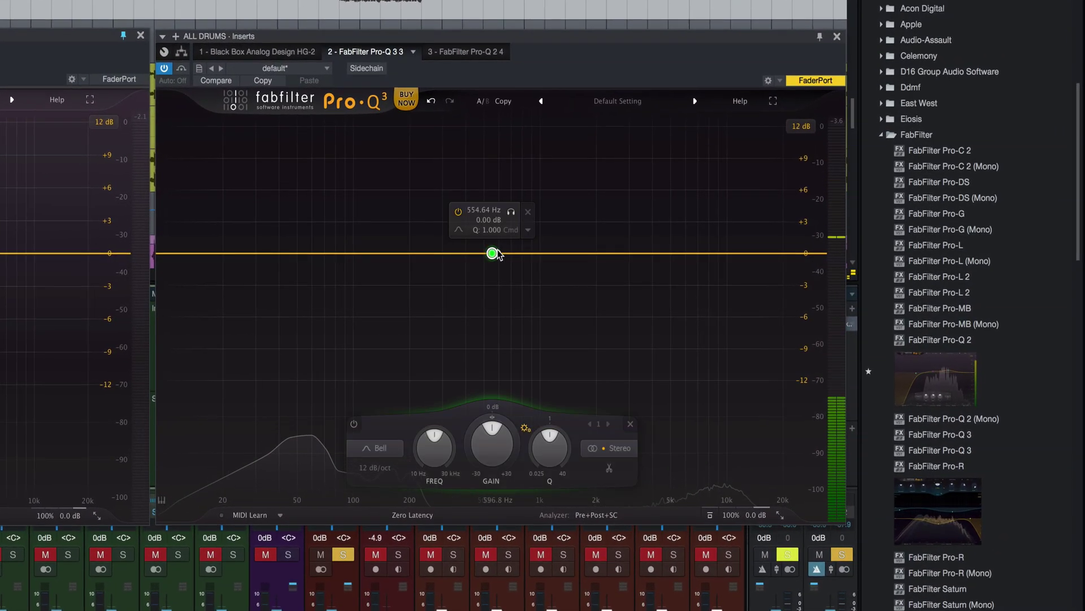
{"action": "left_click", "coordinate": [459, 229]}
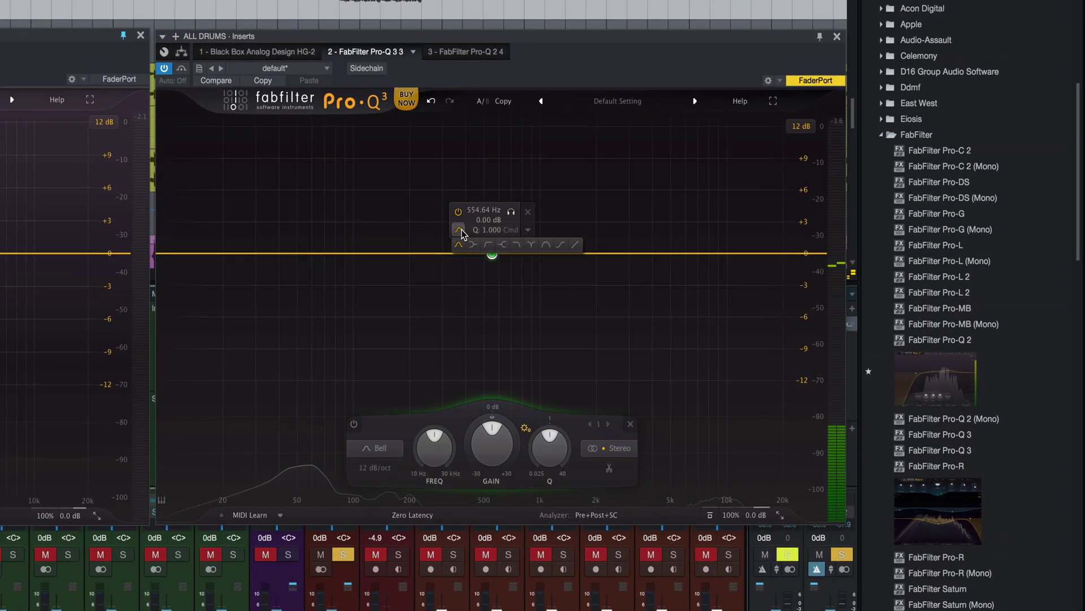
{"action": "left_click", "coordinate": [575, 247]}
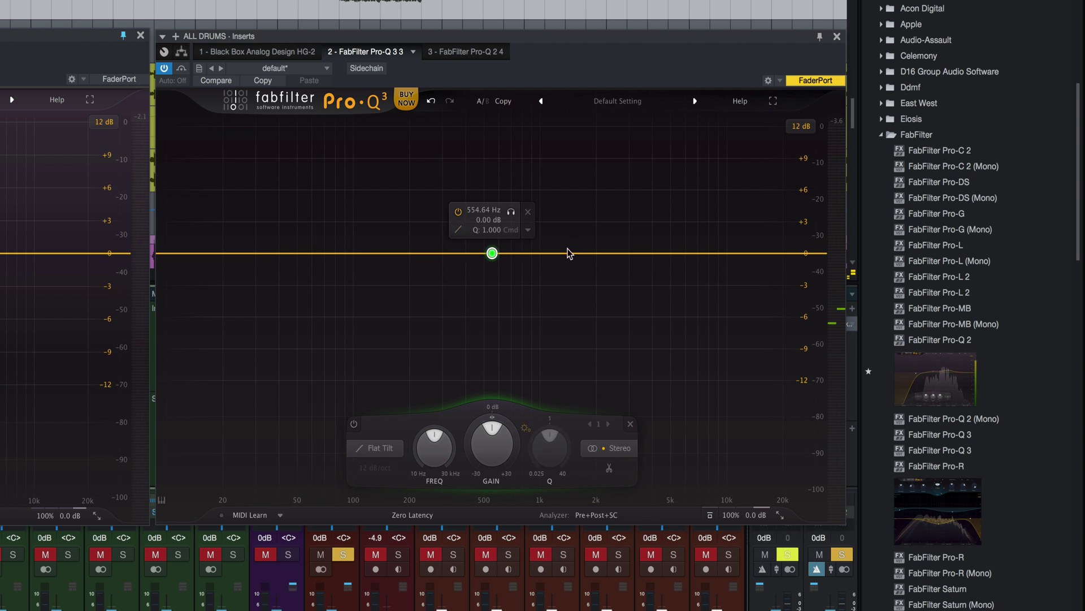
{"action": "left_click", "coordinate": [368, 444]}
{"action": "left_click", "coordinate": [376, 425]}
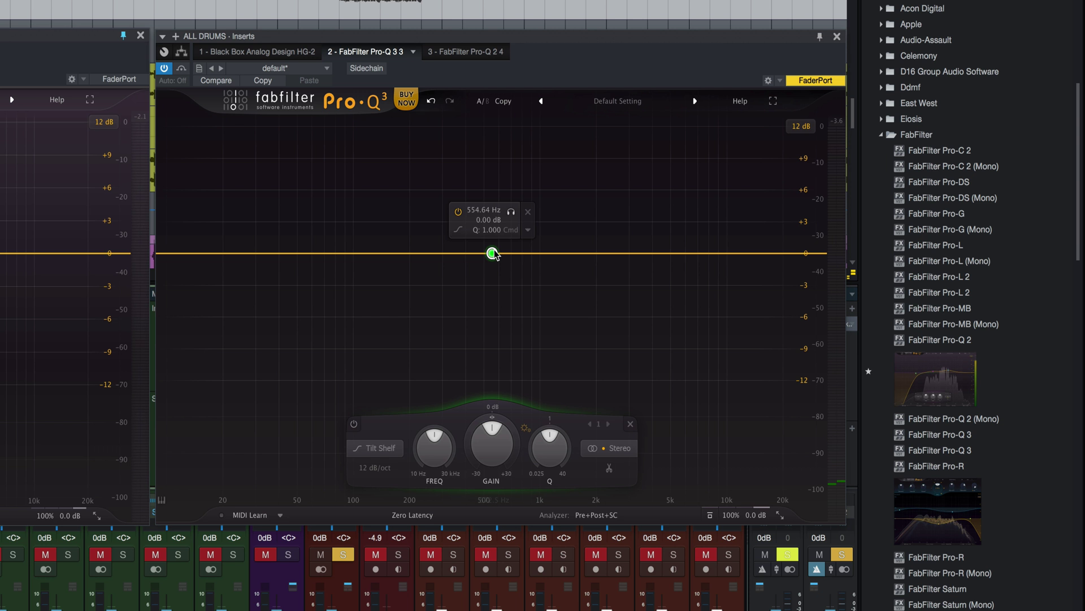
{"action": "mouse_move", "coordinate": [492, 253]}
{"action": "left_mouse_down"}
{"action": "mouse_move", "coordinate": [485, 190]}
{"action": "mouse_move", "coordinate": [491, 256]}
{"action": "left_mouse_up"}
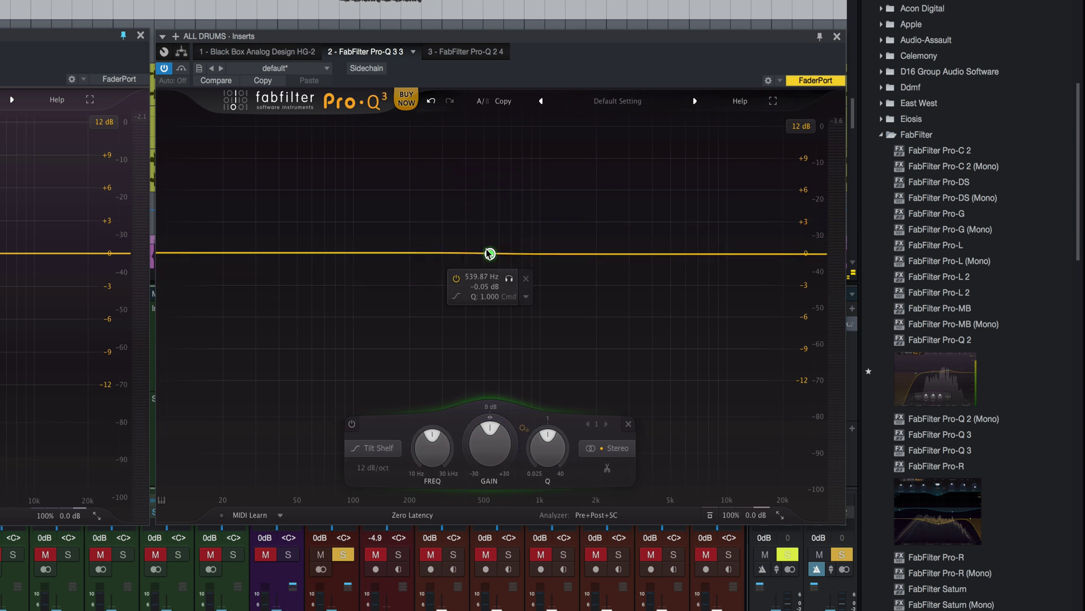
{"action": "left_click", "coordinate": [457, 296]}
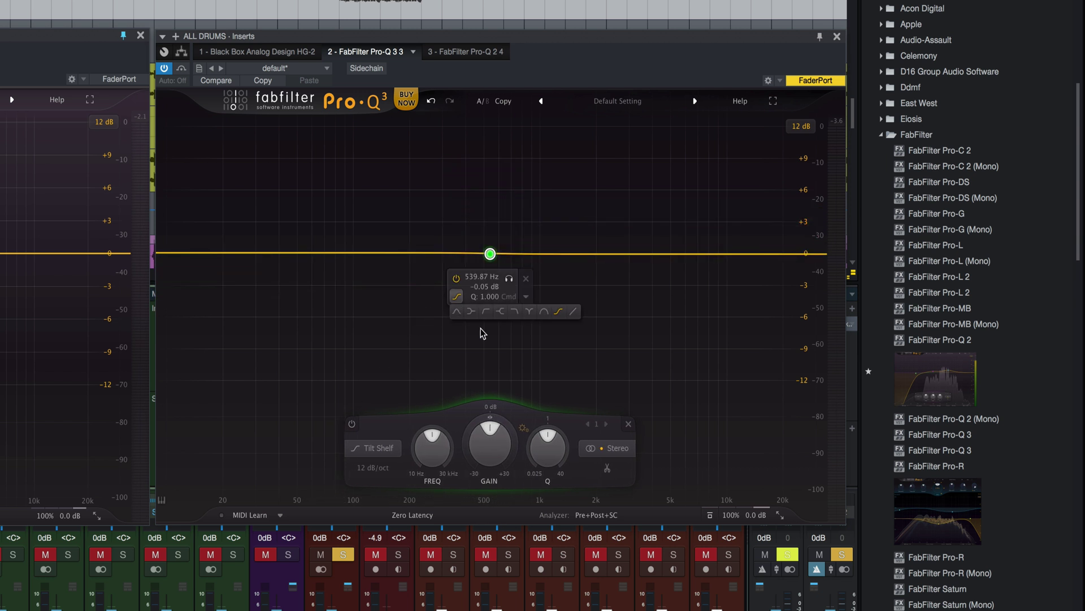
{"action": "left_click", "coordinate": [572, 311]}
- Ease the Flat Tilt to +0.22 dB and shift its pivot up to 612.73 Hz
{"action": "left_click_drag", "start_coordinate": [496, 259], "coordinate": [475, 251]}
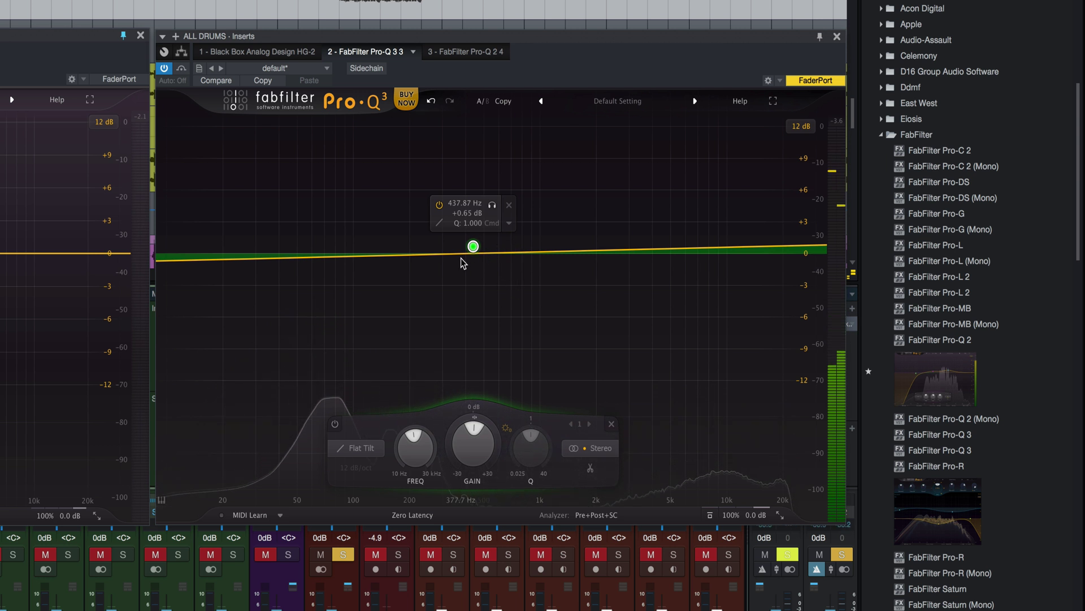
{"action": "left_click_drag", "start_coordinate": [475, 247], "coordinate": [503, 259]}
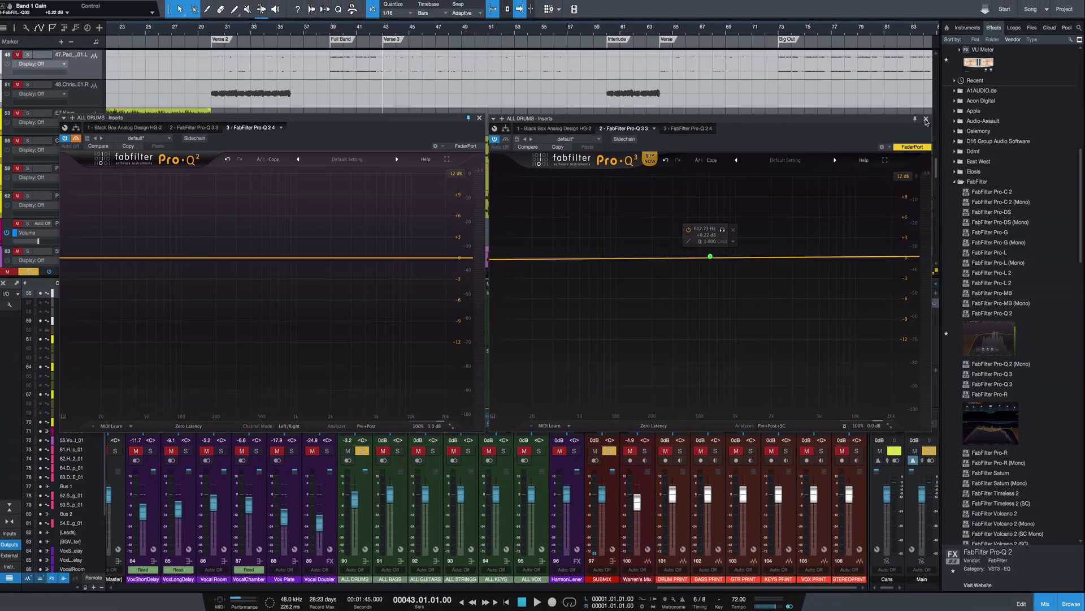
- Close the Pro-Q 3 and Pro-Q 2 drum EQ windows and unsolo the ALL DRUMS submix
{"action": "left_click", "coordinate": [919, 112]}
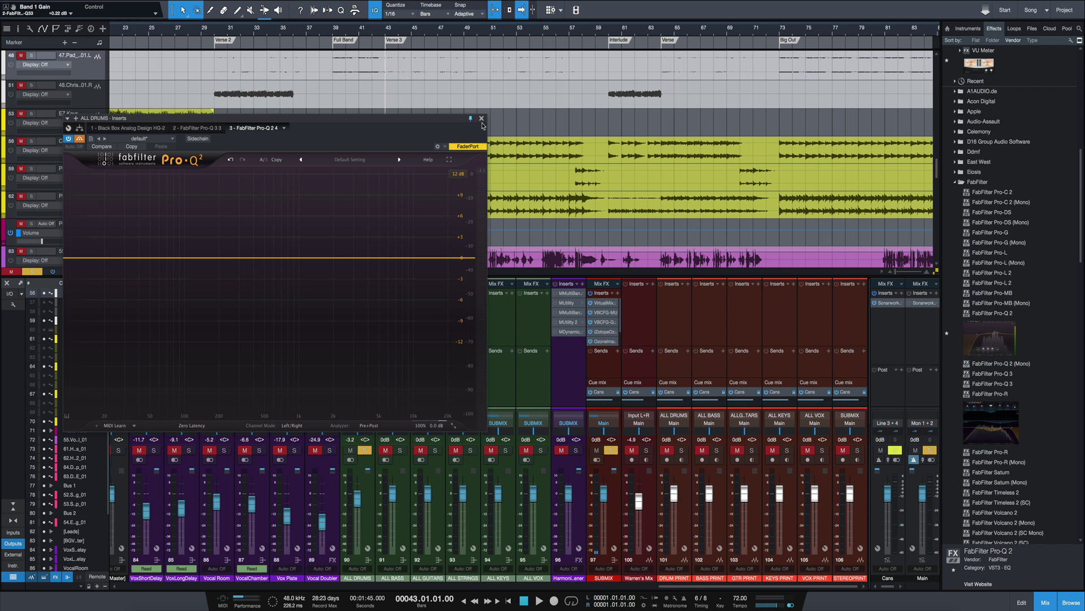
{"action": "left_click", "coordinate": [481, 118]}
{"action": "left_click", "coordinate": [368, 450]}
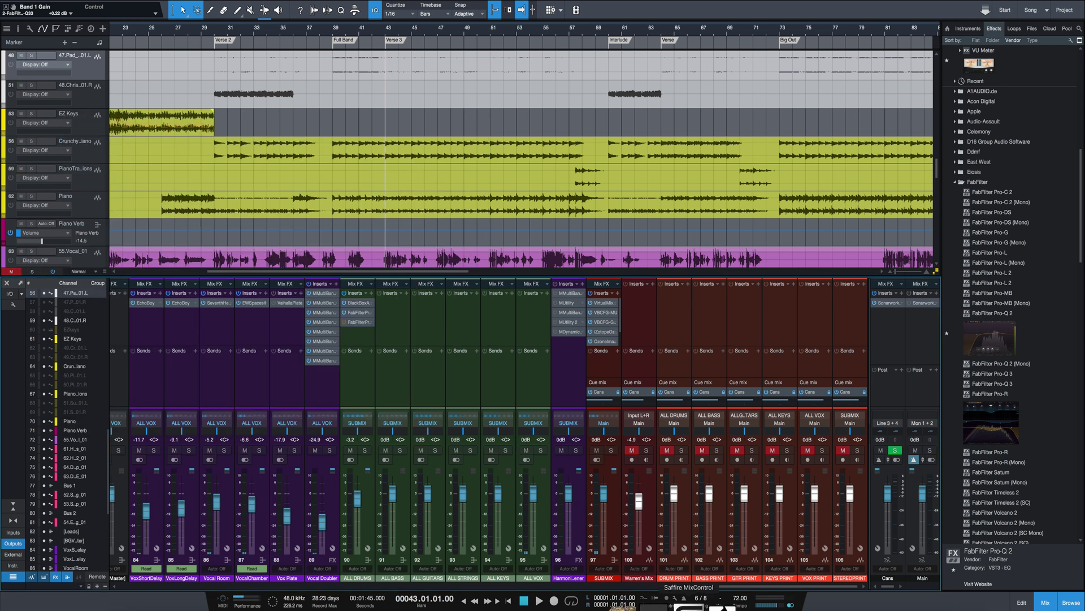
- Solo the 37.Phaser Gtr_01 channel and open its FabFilter Pro-Q 3 insert
{"action": "left_click_drag", "start_coordinate": [718, 590], "coordinate": [420, 588]}
{"action": "left_click", "coordinate": [328, 450]}
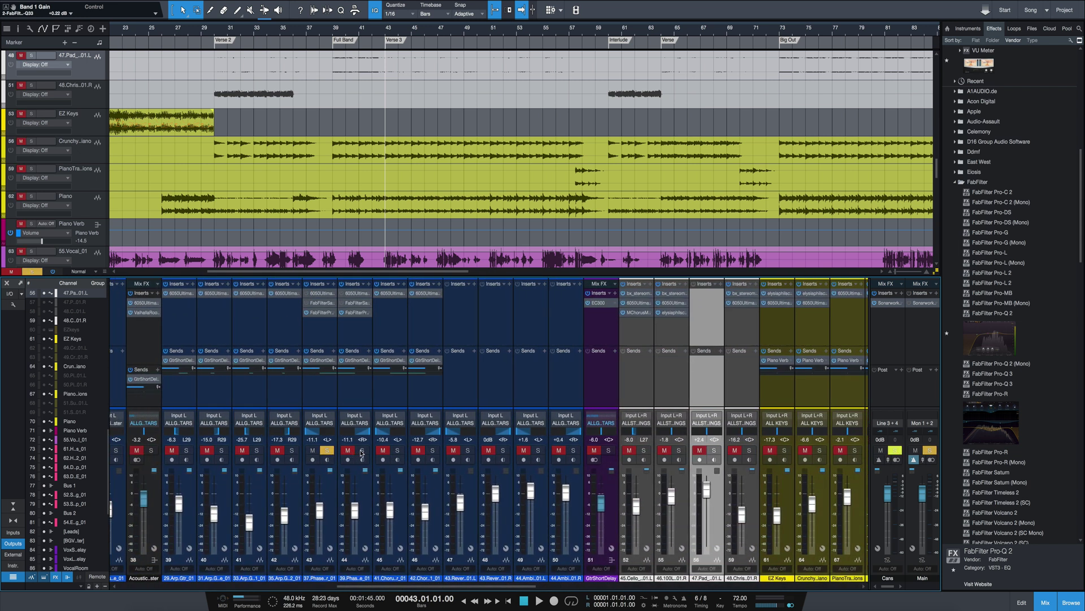
{"action": "left_click", "coordinate": [357, 313]}
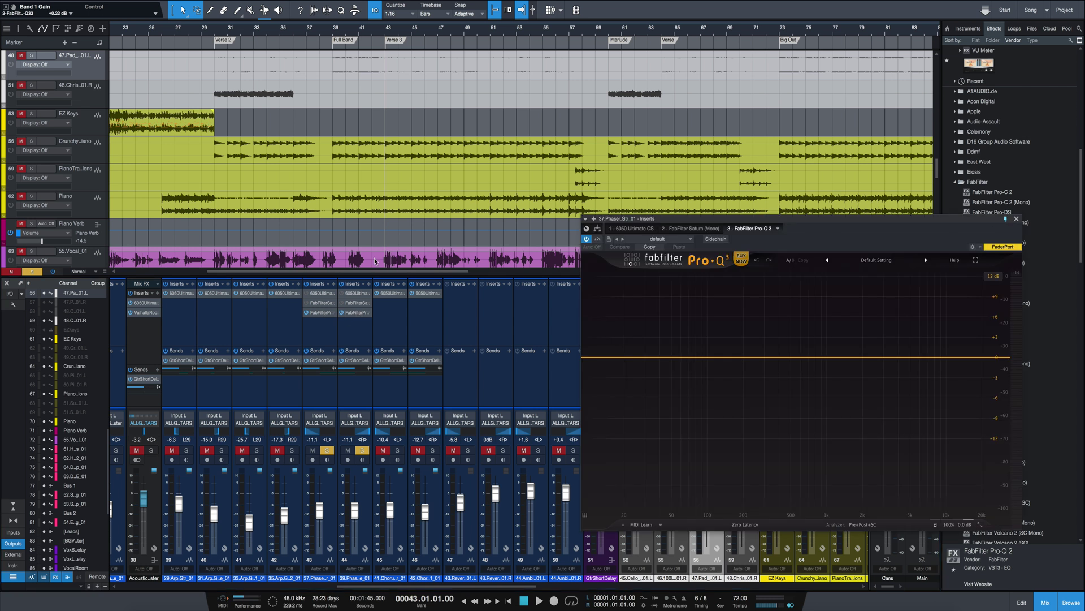
- Open the 39.Phaser Gtr Dble_01 Pro-Q 3 and arrange both guitar EQ windows side by side
{"action": "left_click", "coordinate": [351, 314]}
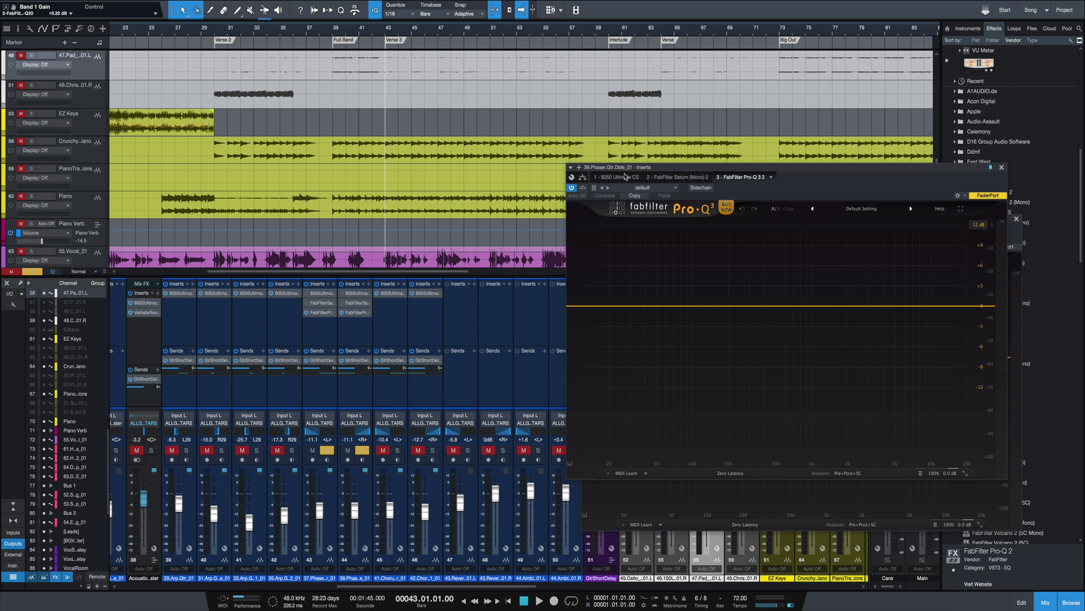
{"action": "left_click_drag", "start_coordinate": [626, 177], "coordinate": [153, 164]}
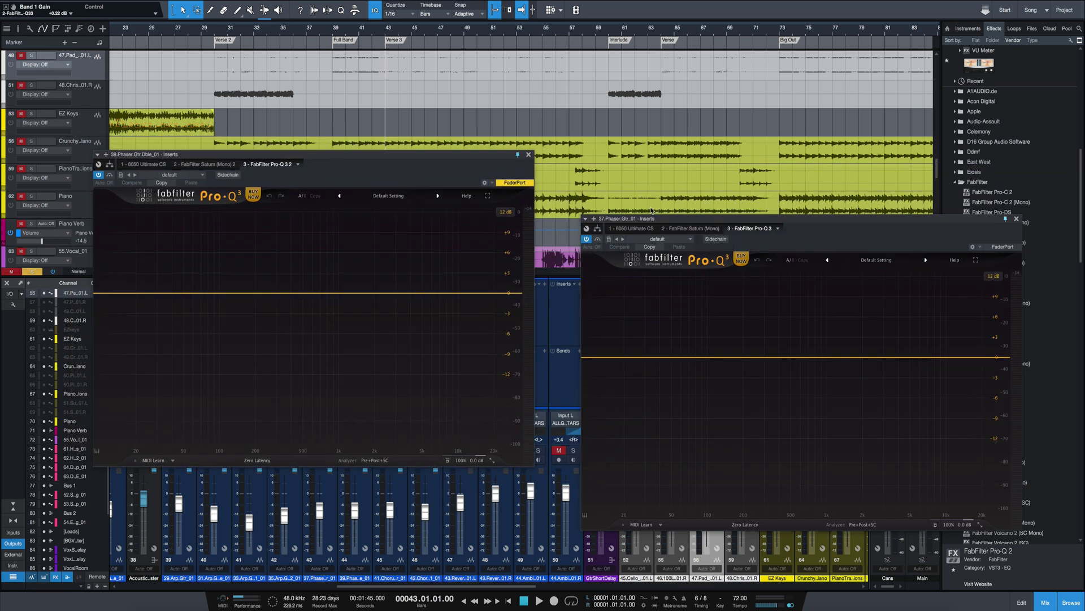
{"action": "left_click_drag", "start_coordinate": [654, 220], "coordinate": [613, 157]}
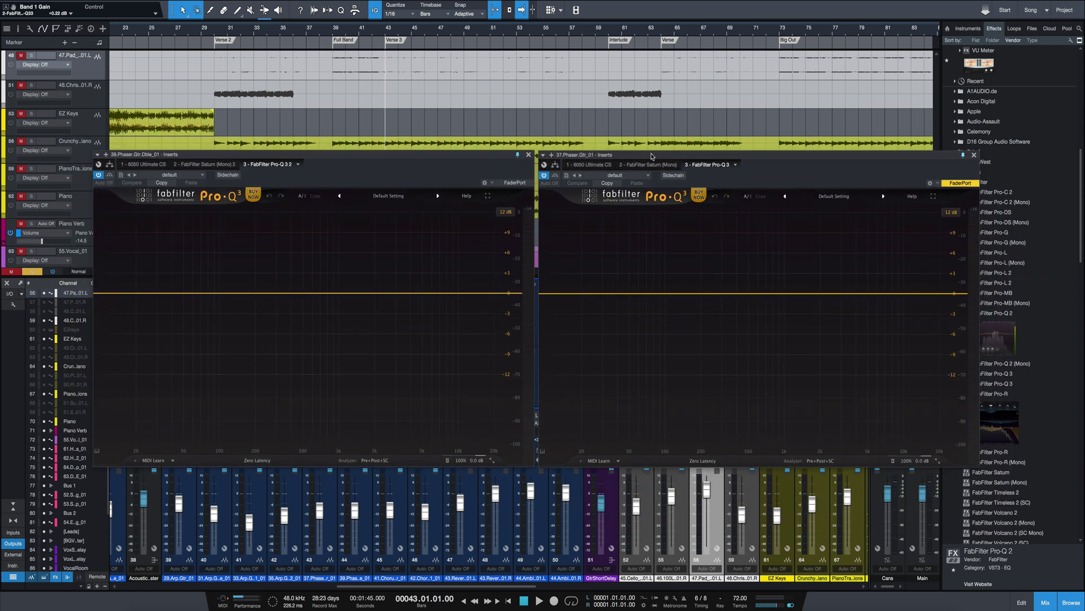
- Play the song briefly, then jump to the Big Out marker and play from there
{"action": "key", "text": "space"}
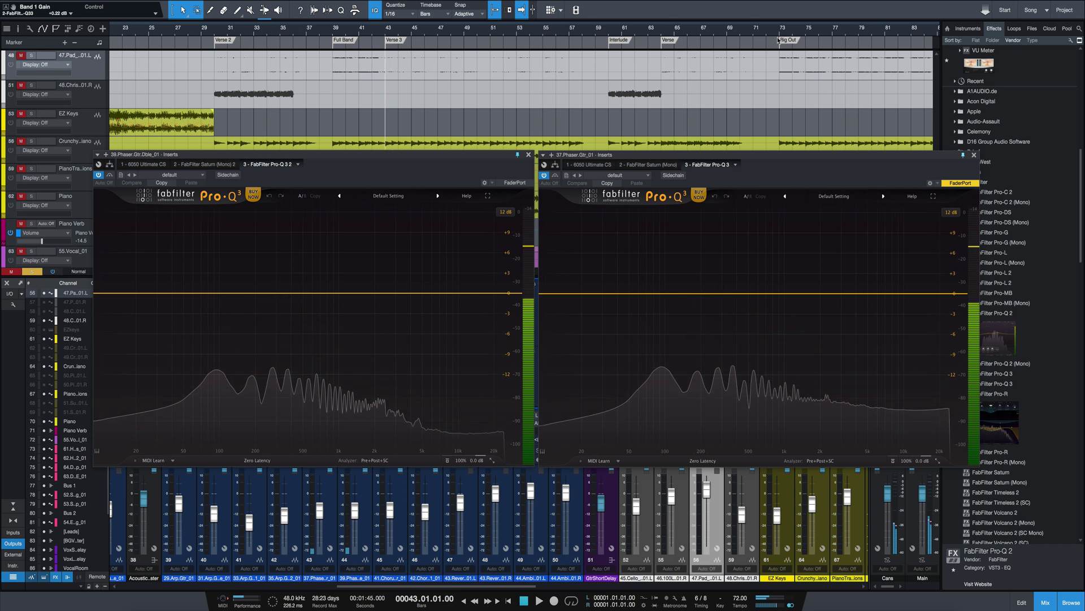
{"action": "key", "text": "space"}
{"action": "left_click", "coordinate": [779, 40]}
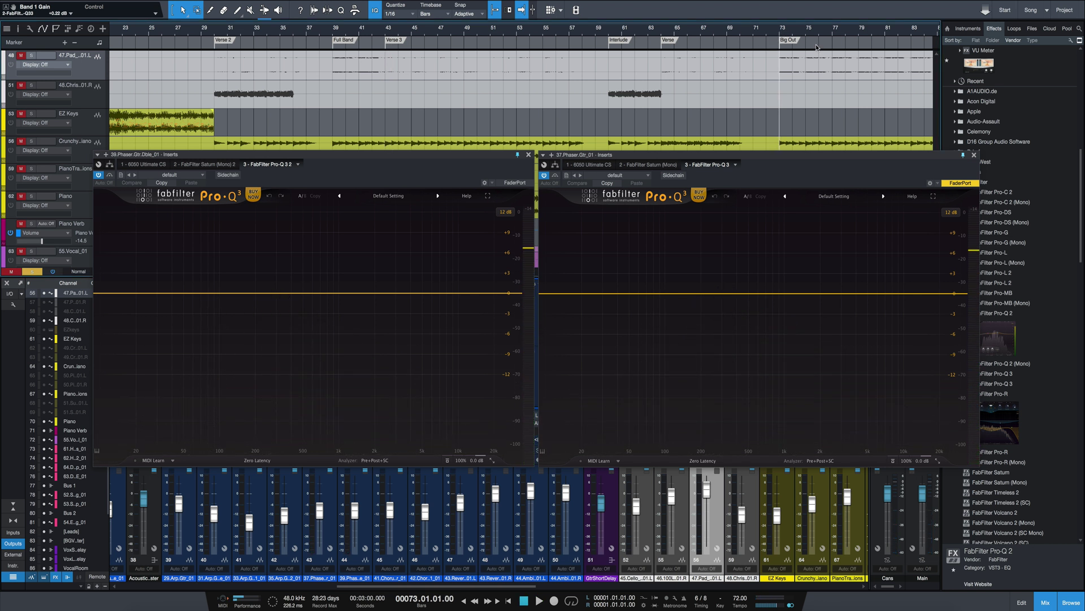
{"action": "key", "text": "space"}
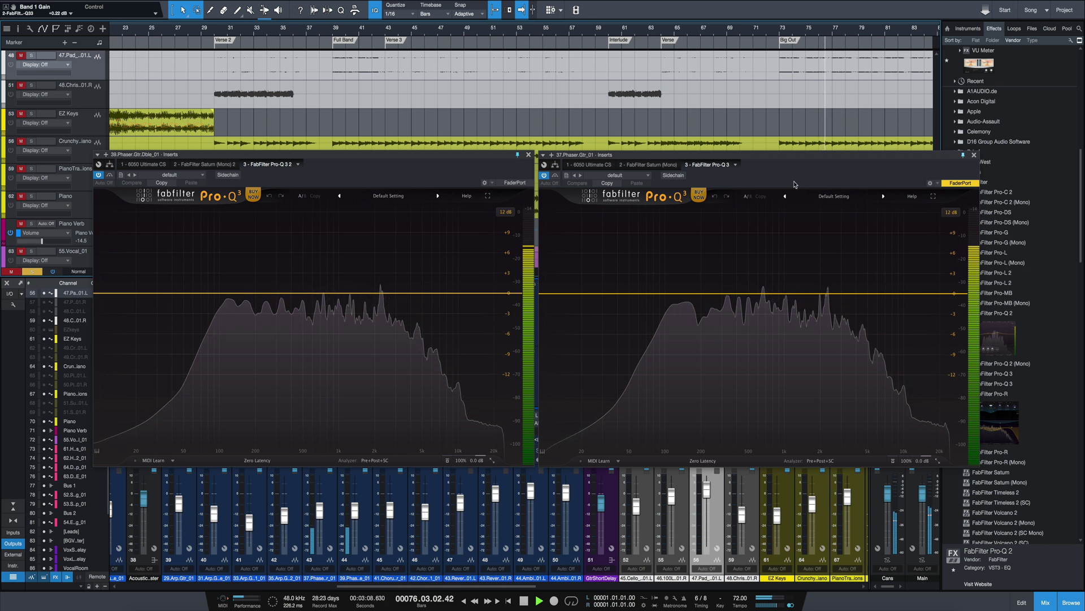
{"action": "key", "text": "space"}
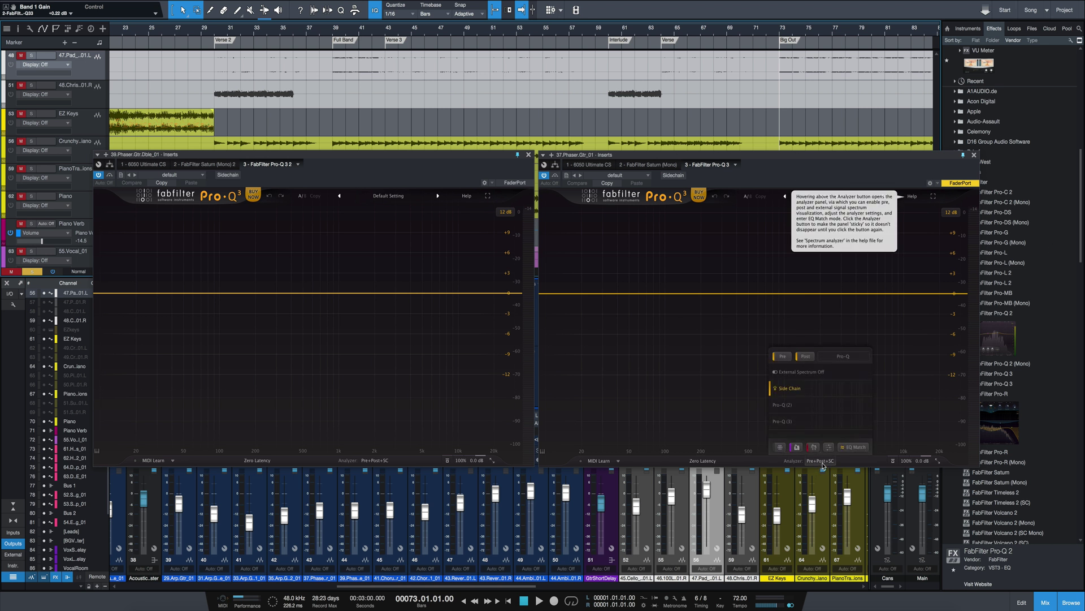
- With playback running, set each guitar Pro-Q 3 analyzer to overlay the other instance's spectrum
{"action": "mouse_move", "coordinate": [379, 465]}
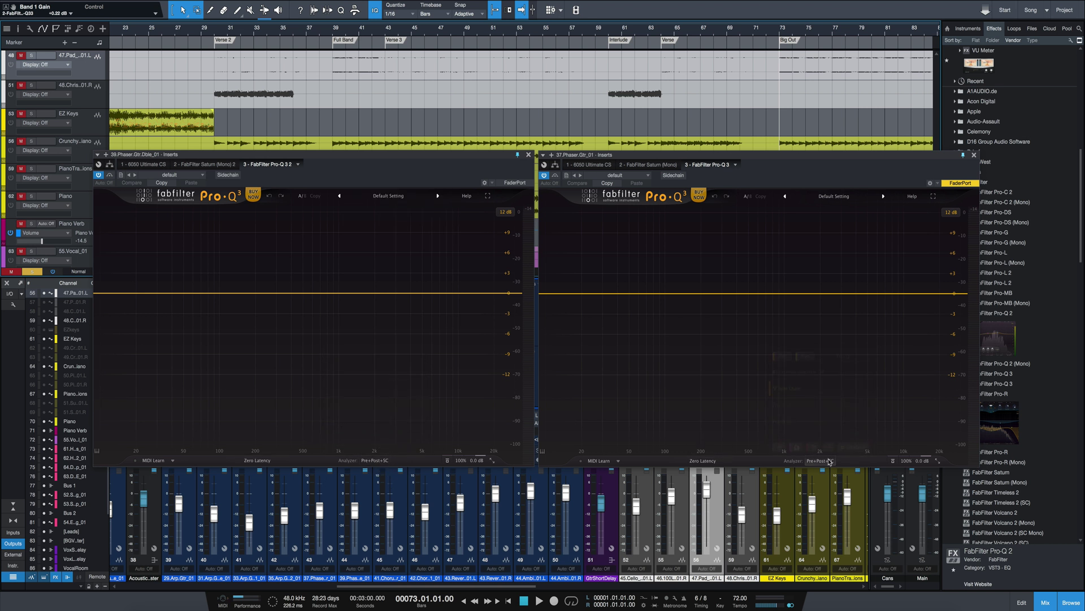
{"action": "mouse_move", "coordinate": [829, 461]}
{"action": "key", "text": "space"}
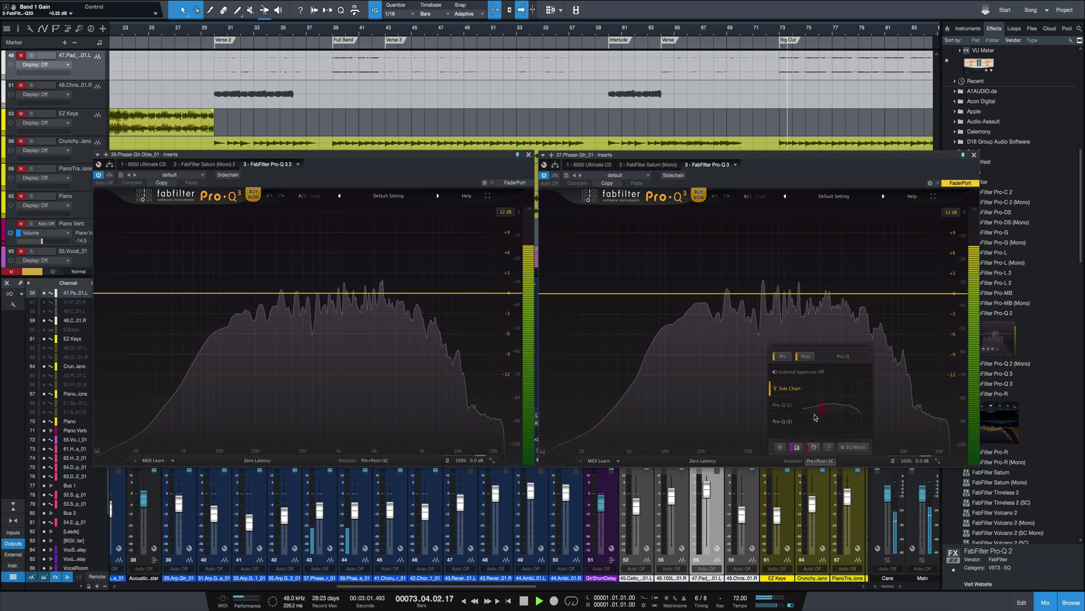
{"action": "left_click", "coordinate": [814, 405]}
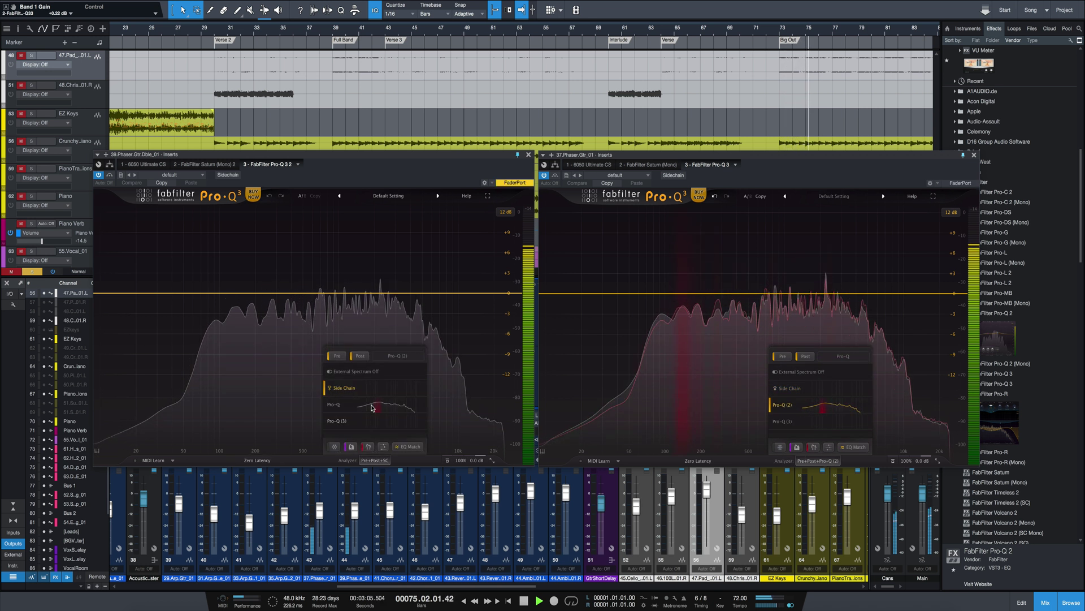
{"action": "left_click", "coordinate": [372, 405]}
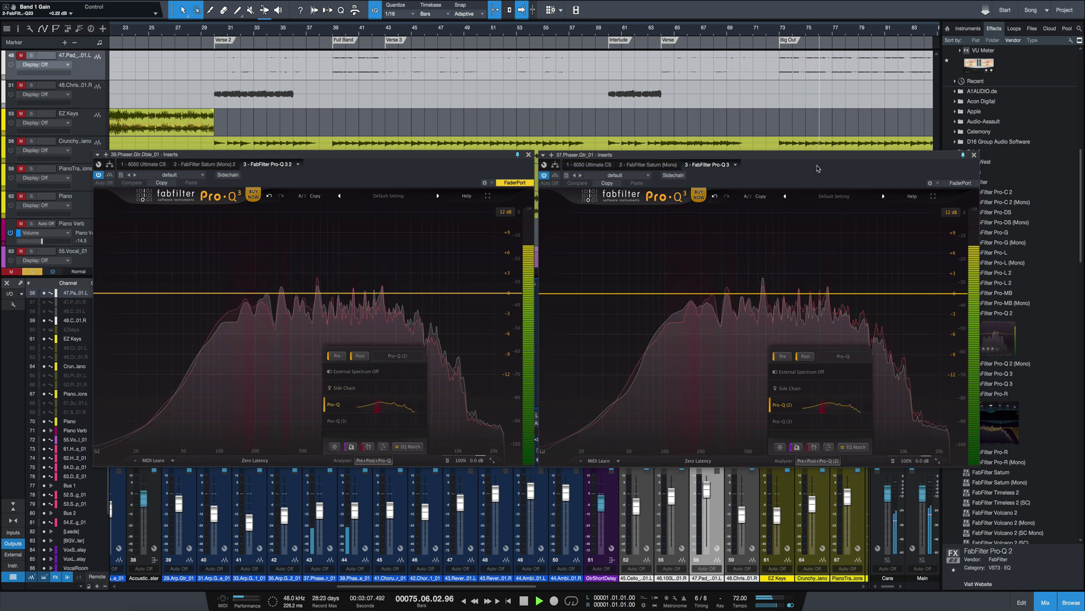
- Close the analyzer source popup and replay from bar 73 to watch both guitar spectra overlap
{"action": "key", "text": "space"}
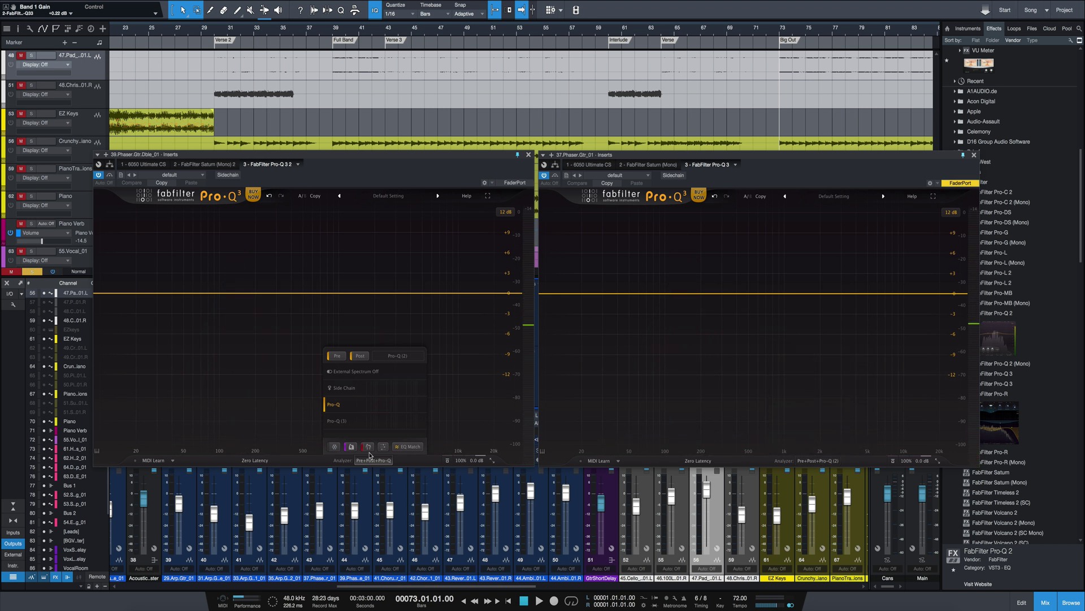
{"action": "key", "text": "space"}
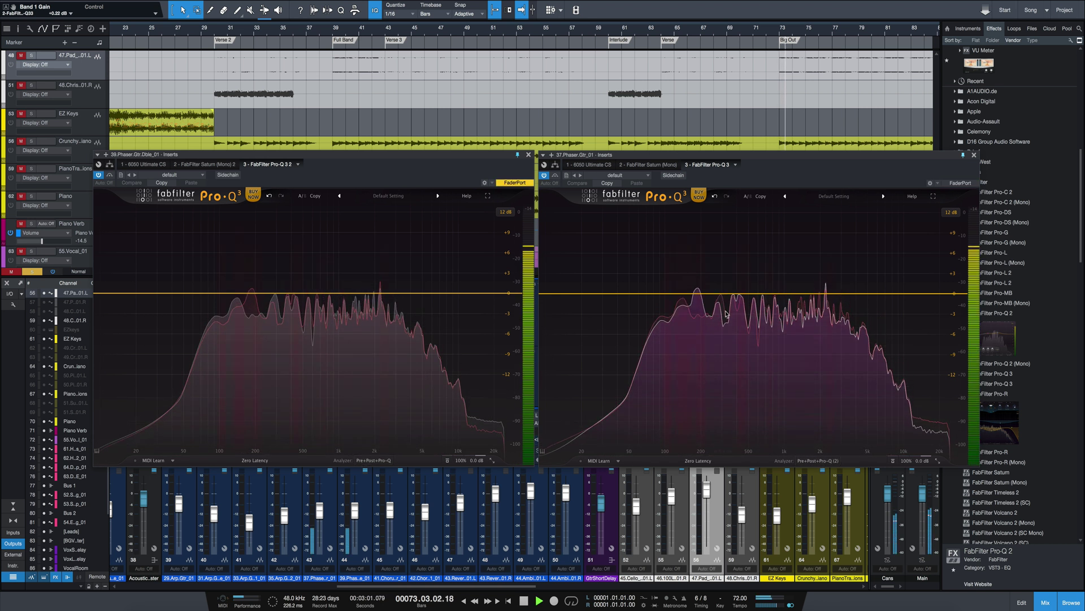
{"action": "key", "text": "space"}
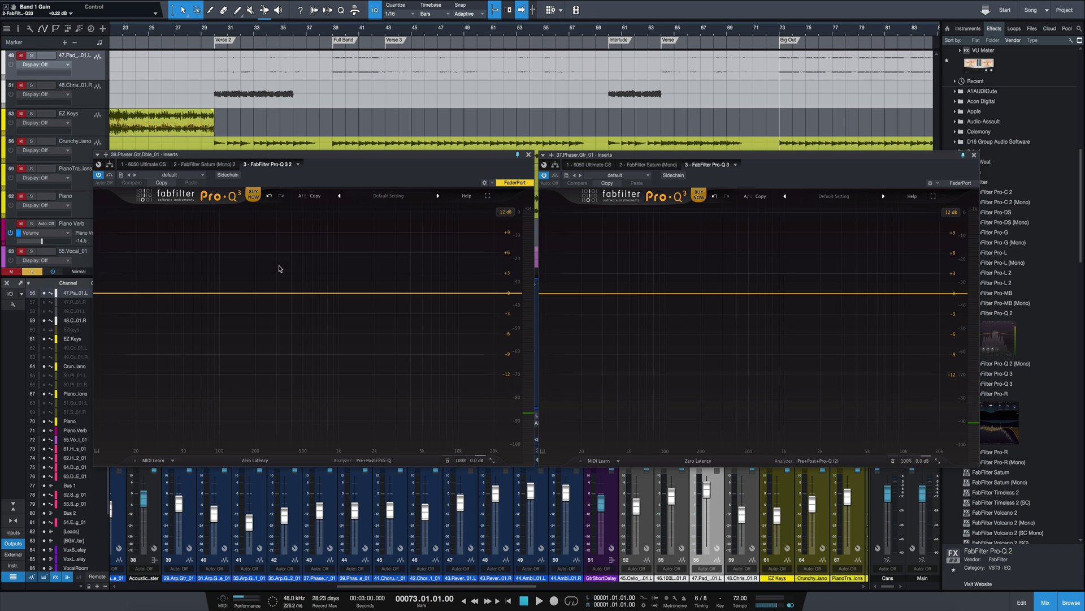
{"action": "left_click", "coordinate": [813, 463]}
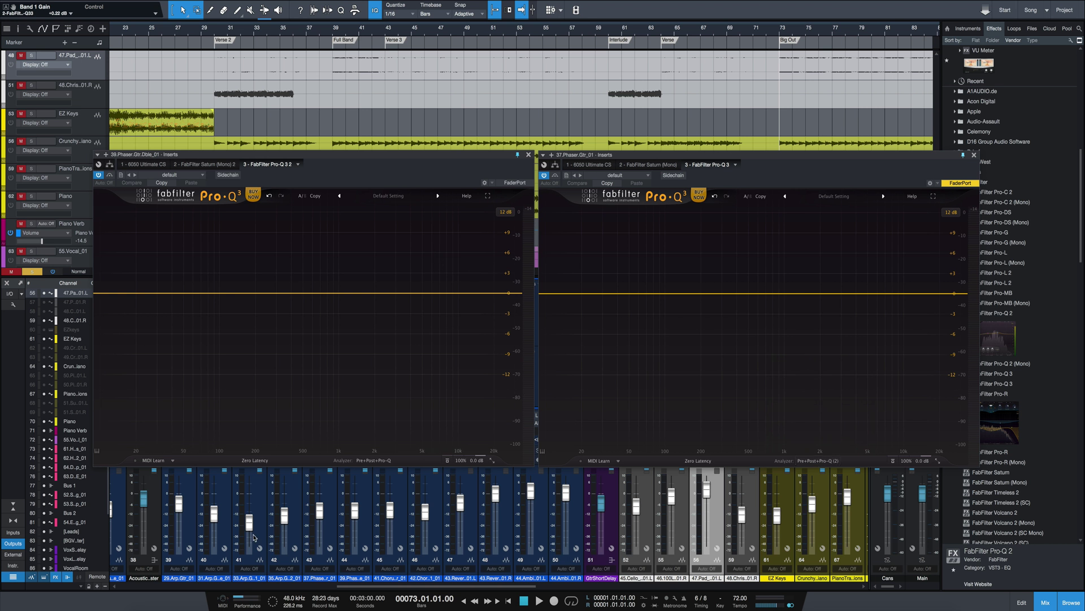
{"action": "key", "text": "space"}
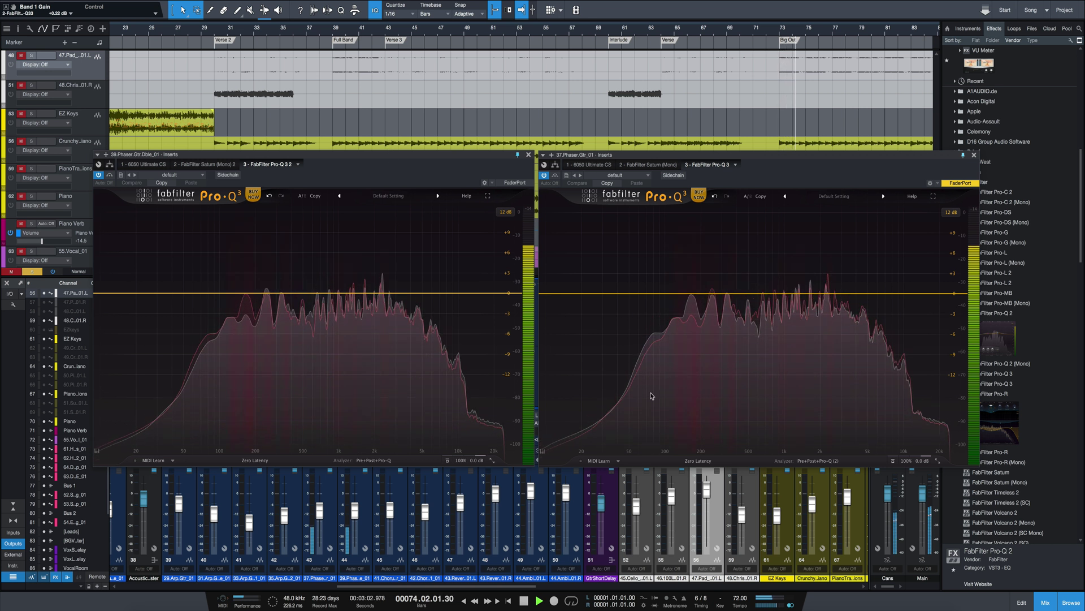
{"action": "key", "text": "space"}
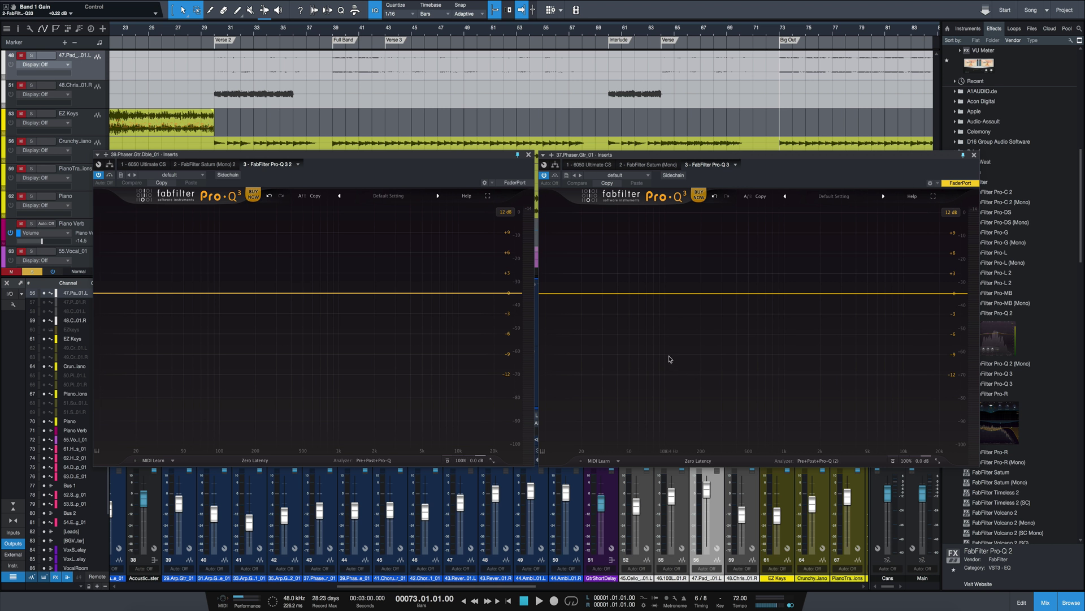
{"action": "key", "text": "space"}
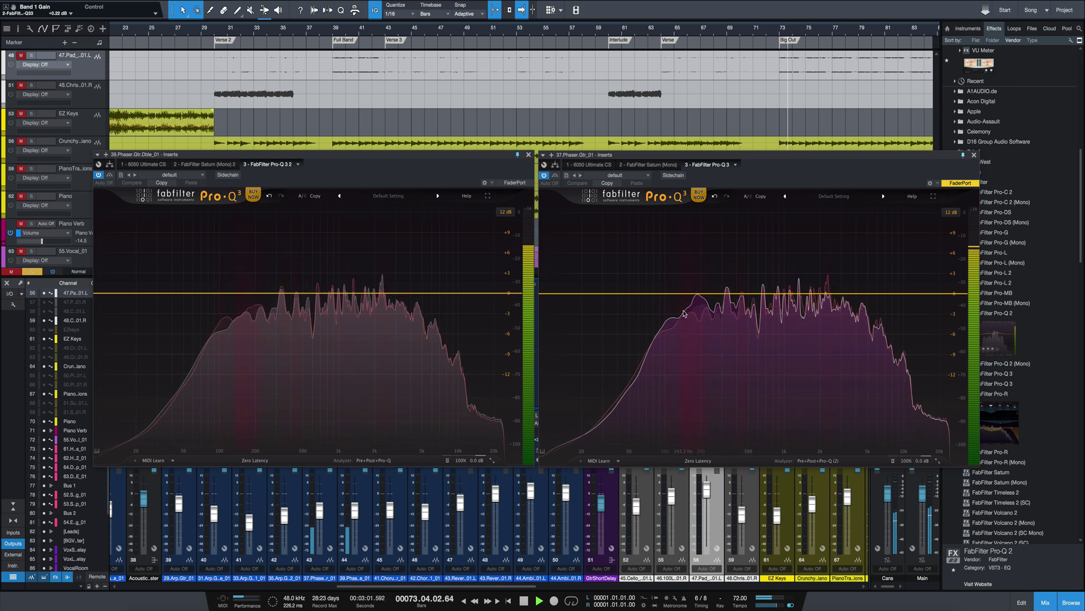
- Boost the left guitar about +4.7 dB near 164 Hz and cut the right -5.5 dB at 129 Hz
{"action": "left_click_drag", "start_coordinate": [685, 294], "coordinate": [692, 323]}
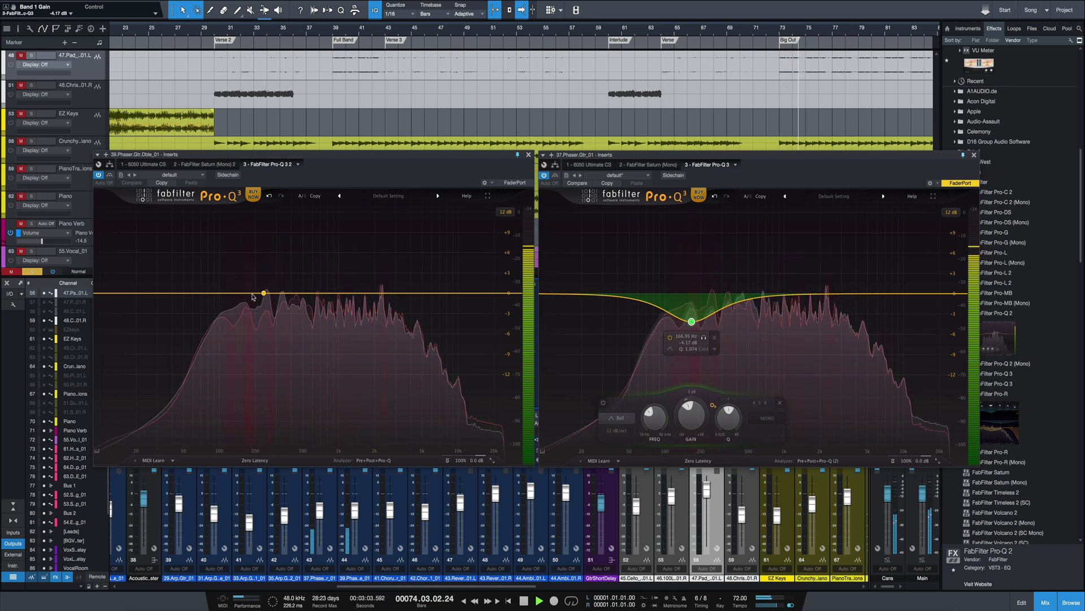
{"action": "left_click_drag", "start_coordinate": [243, 294], "coordinate": [245, 270]}
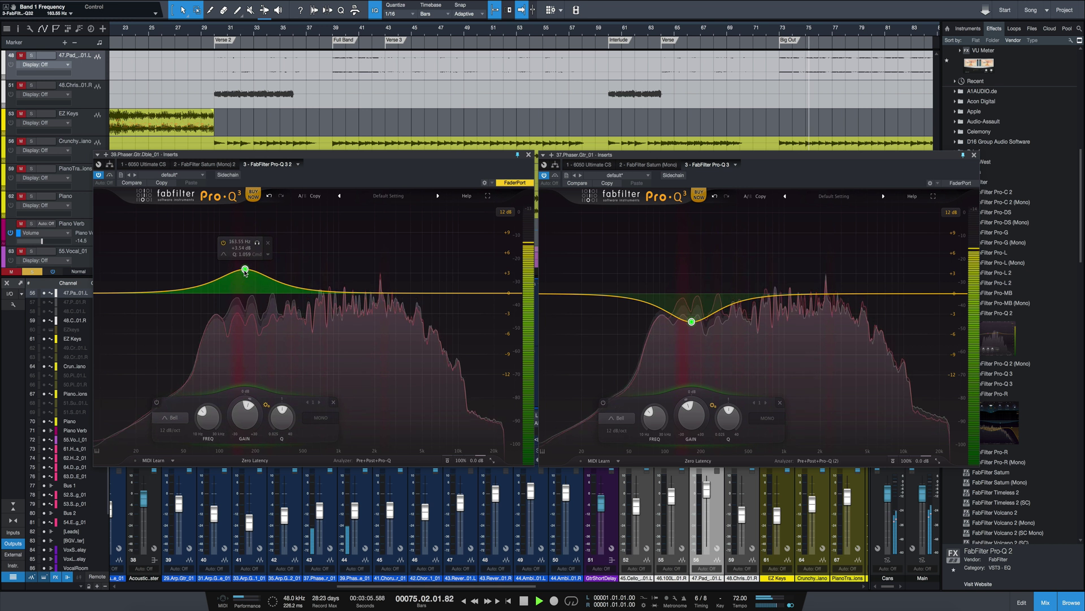
{"action": "scroll", "coordinate": [246, 277], "scroll_direction": "up", "scroll_amount": 1}
{"action": "left_click_drag", "start_coordinate": [245, 274], "coordinate": [246, 265]}
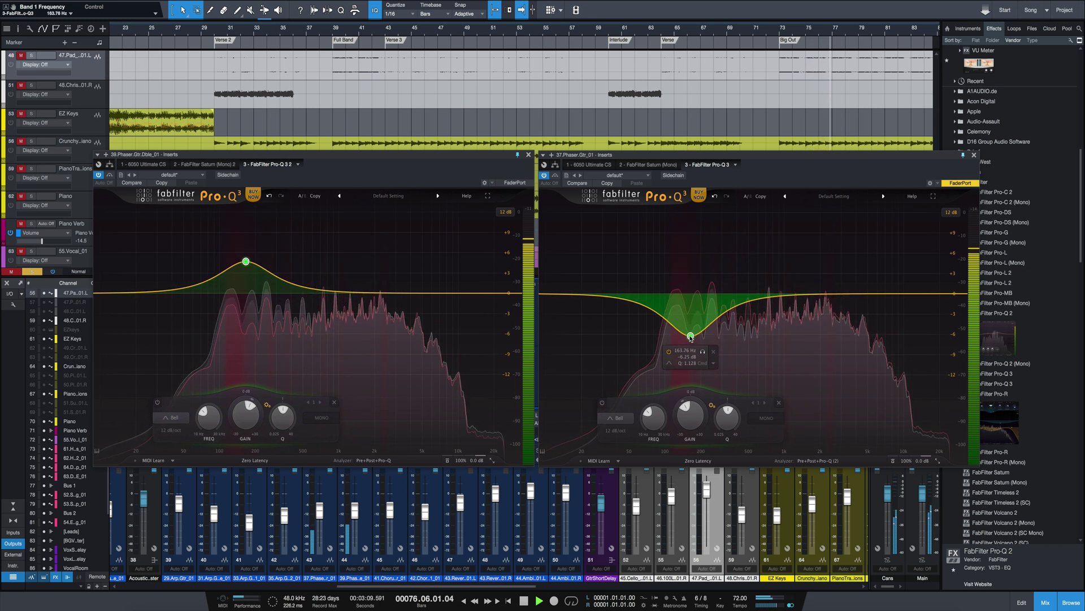
{"action": "left_click_drag", "start_coordinate": [690, 324], "coordinate": [680, 333]}
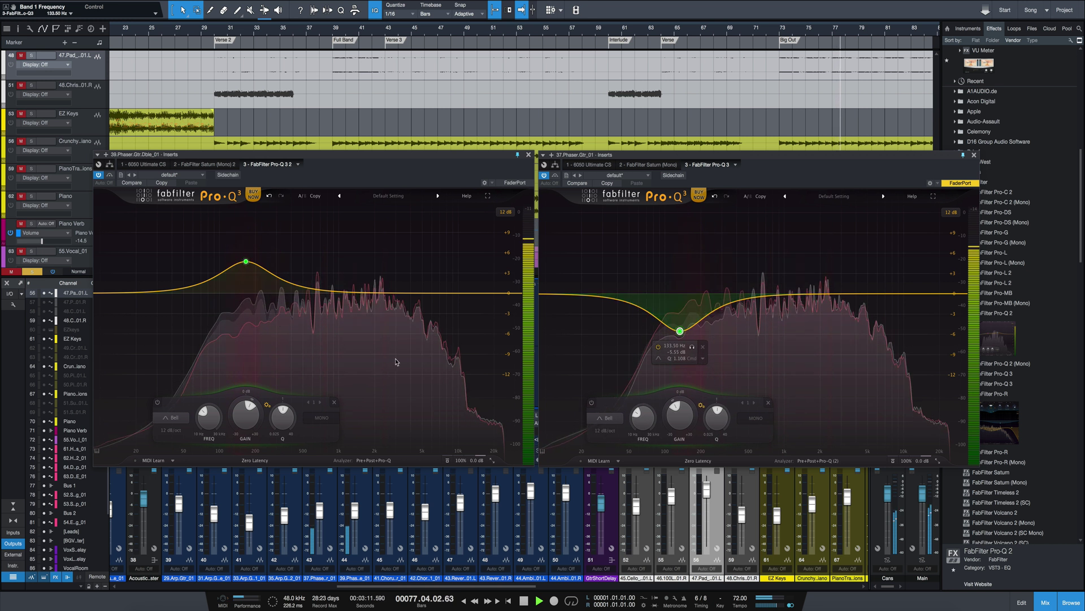
{"action": "key", "text": "space"}
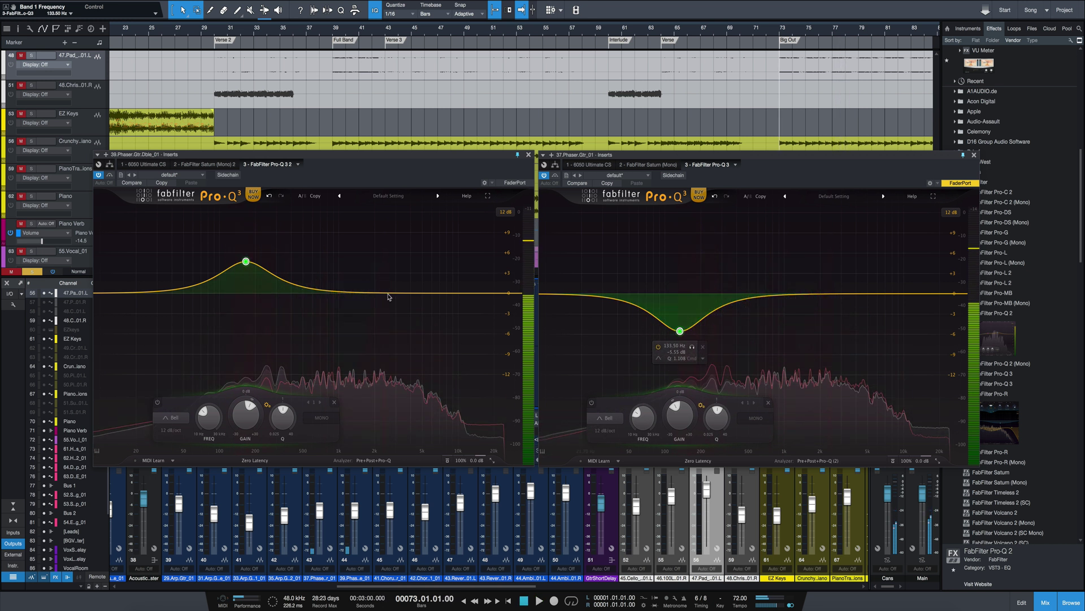
{"action": "key", "text": "space"}
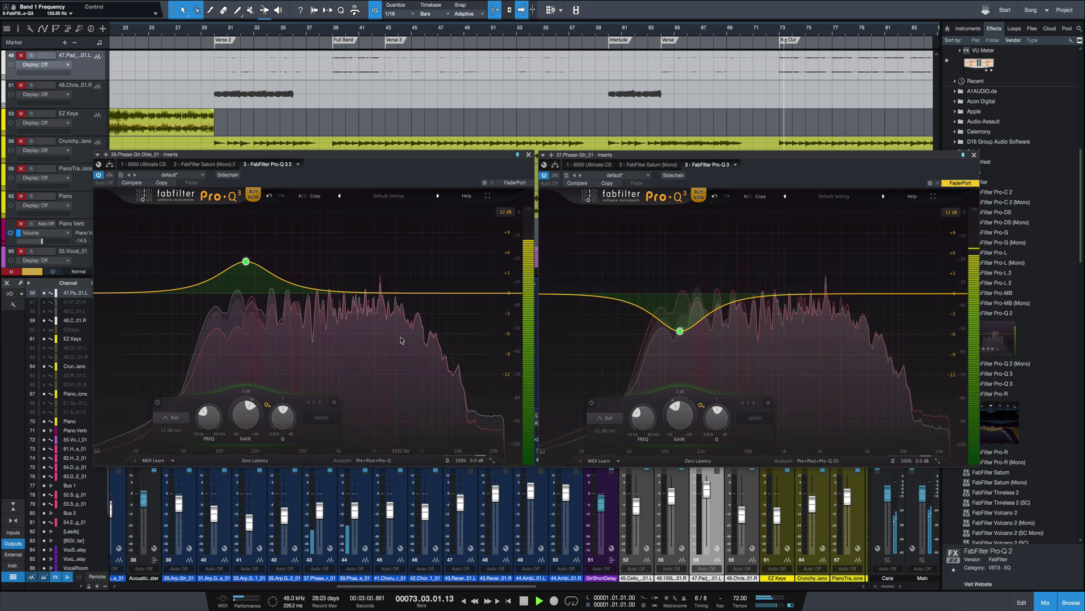
- Add opposing mid bands: left cut near 516 Hz and 2.3 kHz, right boost near 355 Hz and upper mids
{"action": "left_click_drag", "start_coordinate": [304, 290], "coordinate": [304, 307]}
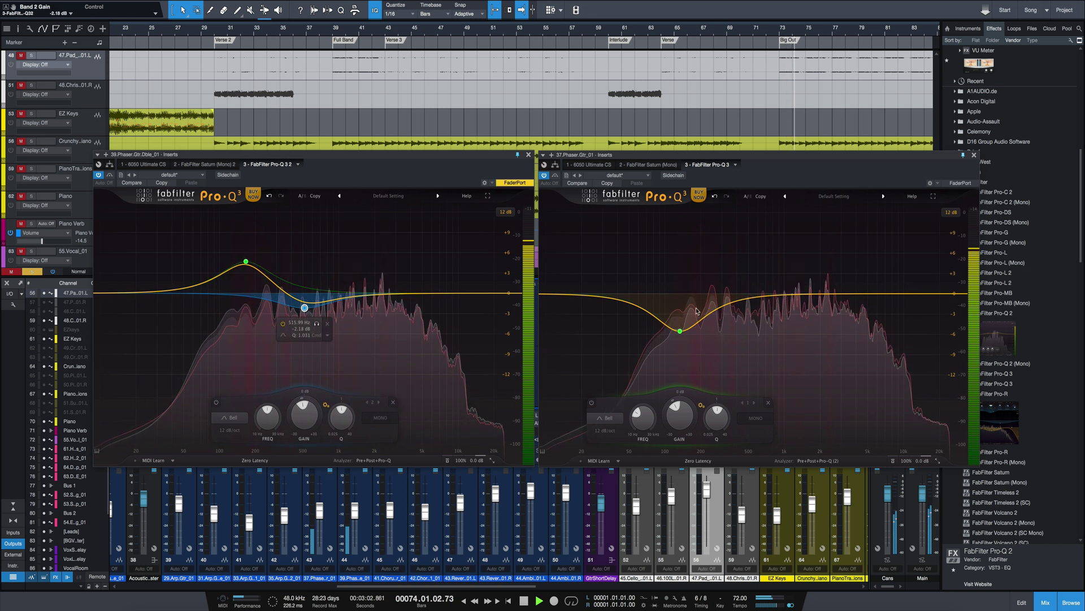
{"action": "left_click_drag", "start_coordinate": [737, 304], "coordinate": [734, 284]}
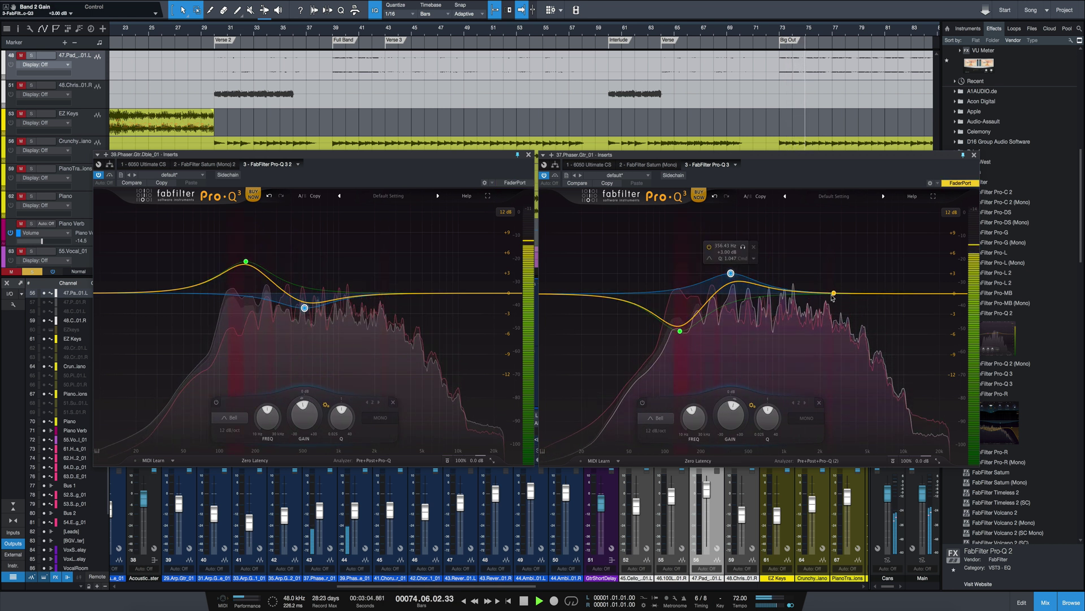
{"action": "left_click_drag", "start_coordinate": [833, 294], "coordinate": [833, 274]}
{"action": "left_click_drag", "start_coordinate": [394, 294], "coordinate": [381, 308]}
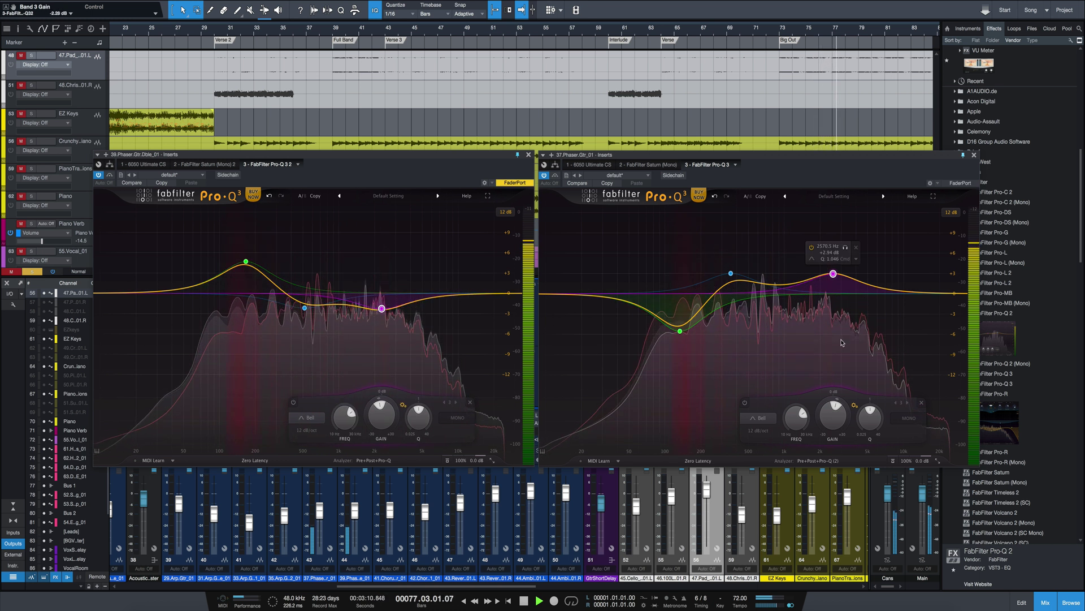
- Raise the left low boost to +6 dB at 183 Hz and deepen the right cut to -9.75 dB
{"action": "scroll", "coordinate": [246, 280], "scroll_direction": "down", "scroll_amount": 5}
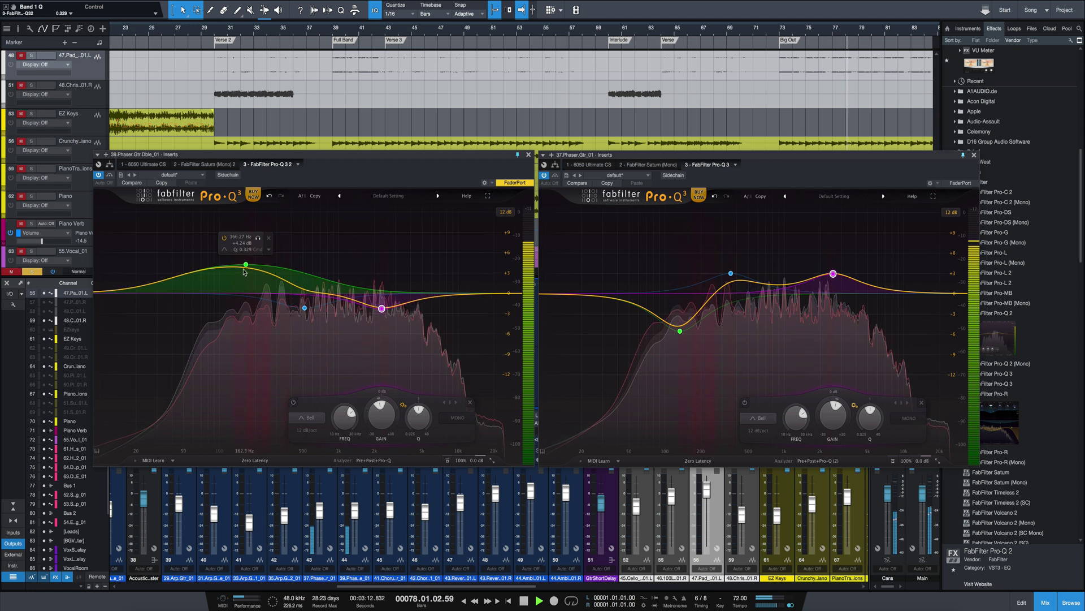
{"action": "mouse_move", "coordinate": [246, 265]}
{"action": "left_mouse_down"}
{"action": "mouse_move", "coordinate": [264, 243]}
{"action": "mouse_move", "coordinate": [250, 252]}
{"action": "left_mouse_up"}
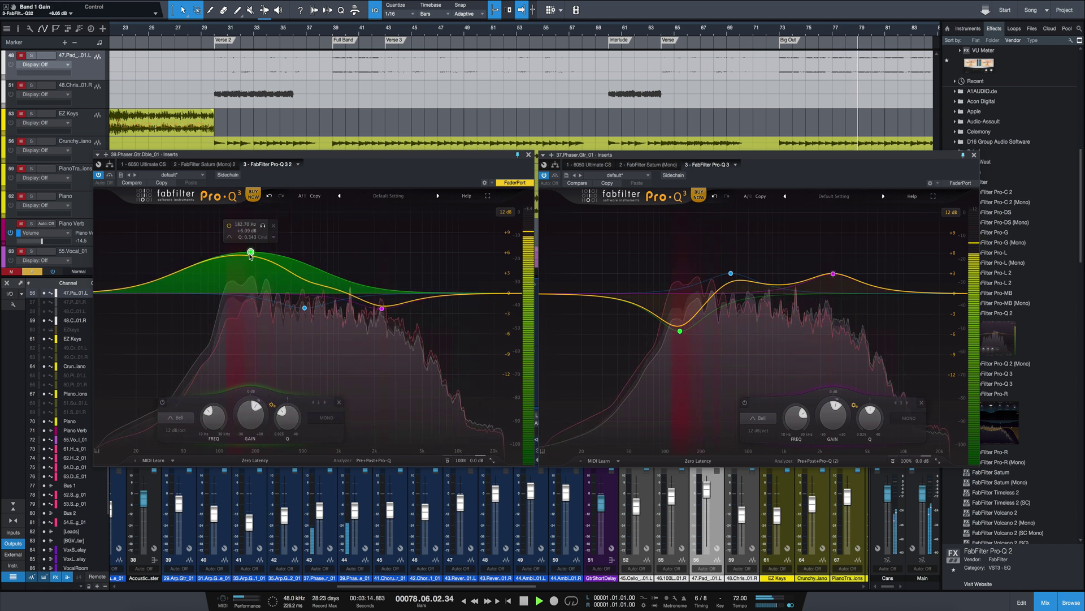
{"action": "left_click_drag", "start_coordinate": [681, 331], "coordinate": [681, 361]}
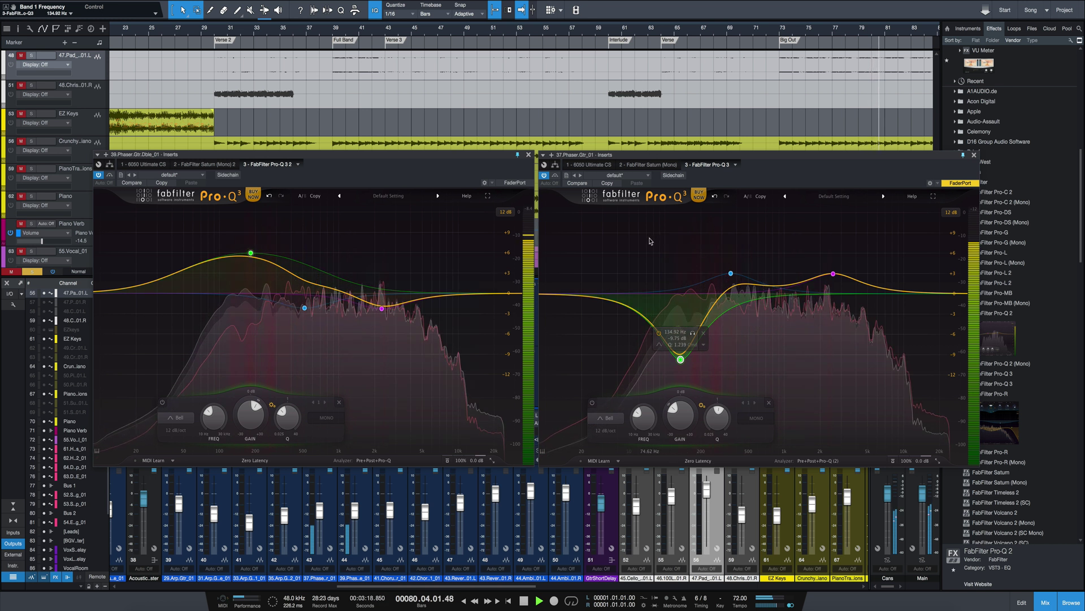
{"action": "key", "text": "space"}
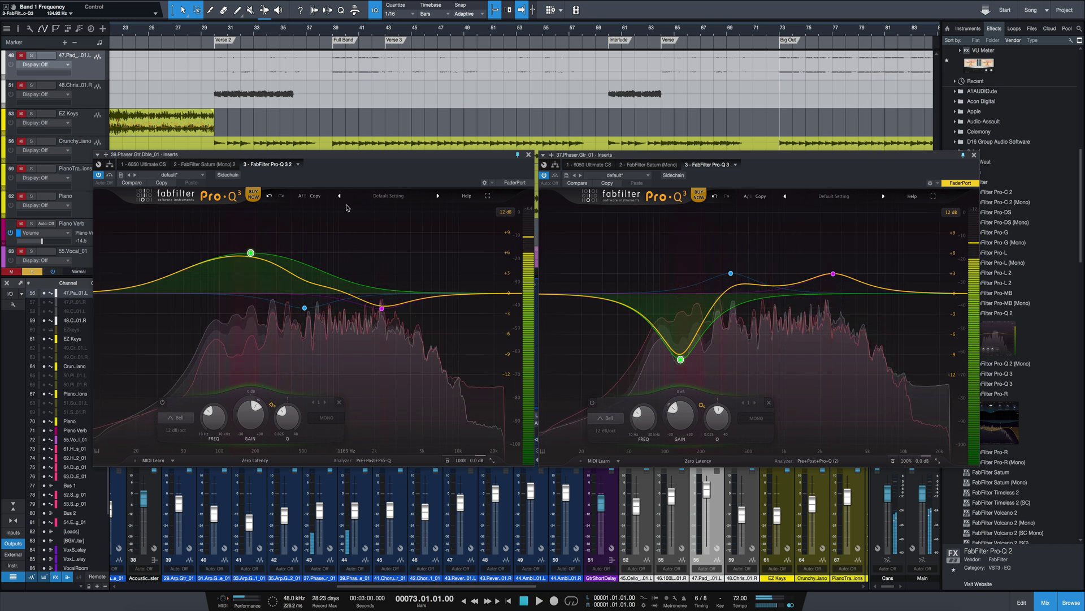